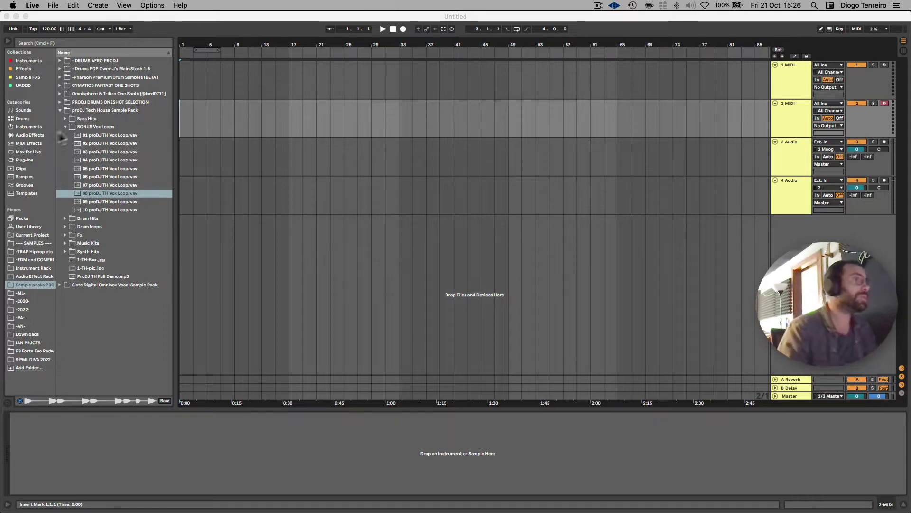
Step: Collapse the BONUS Vox Loops folder and expand PRODJ DRUMS ONESHOT SELECTION down to the contents of its HOUSE folder
{"action": "left_click", "coordinate": [97, 126]}
{"action": "key", "text": "Left"}
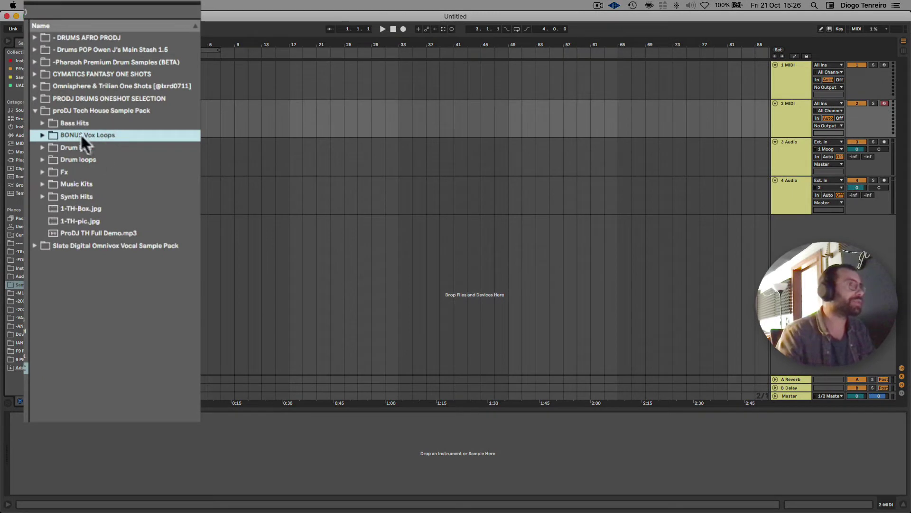
{"action": "left_click", "coordinate": [77, 98]}
{"action": "key", "text": "Right"}
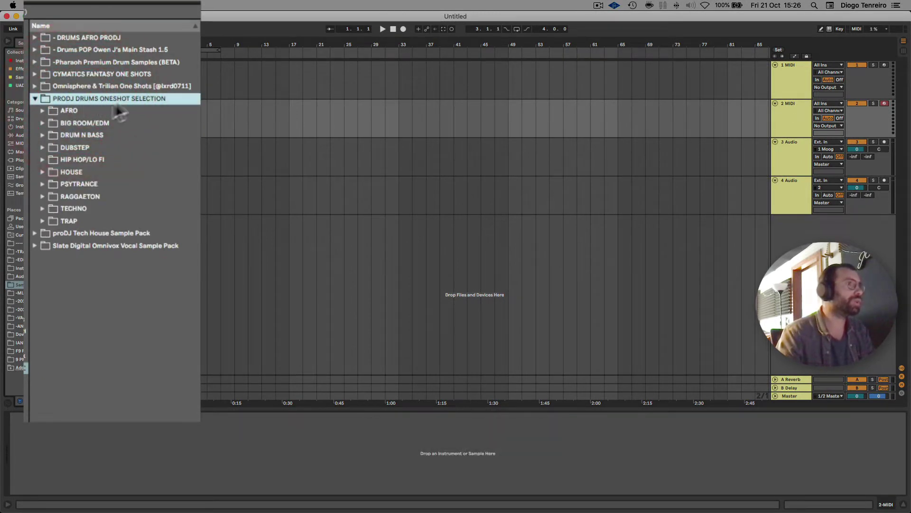
{"action": "left_click", "coordinate": [75, 171]}
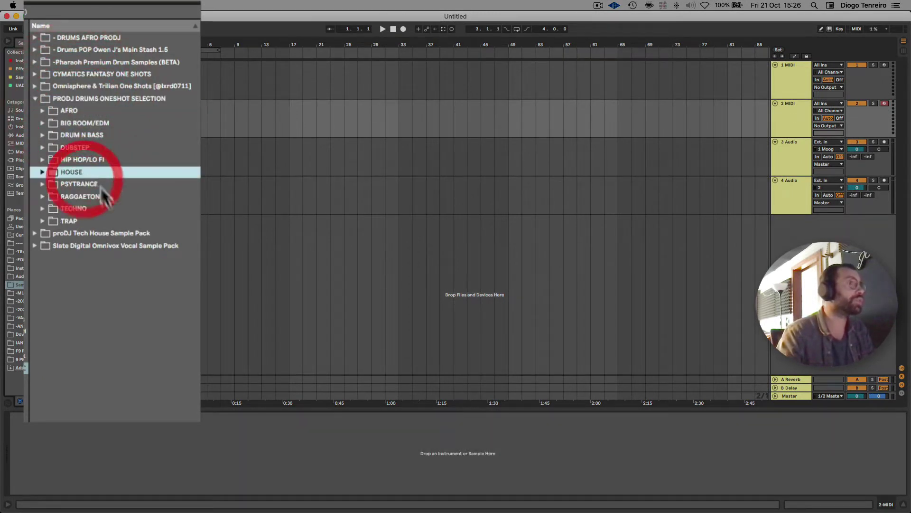
{"action": "key", "text": "Right"}
Step: Audition the drum one-shots in the HOUSE folder, ending on PDJ HOUSE KICK.wav
{"action": "left_click", "coordinate": [108, 181]}
{"action": "key", "text": "Down"}
{"action": "key", "text": "Down"}
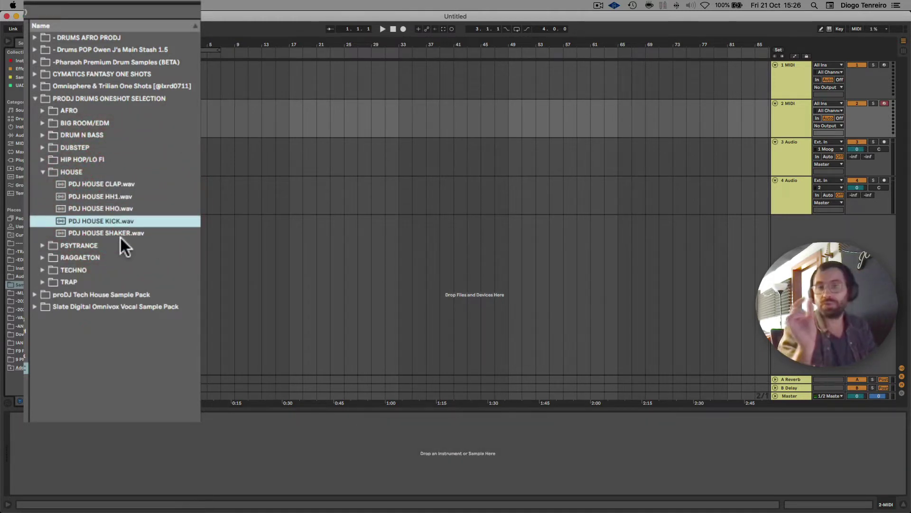
{"action": "key", "text": "Down"}
{"action": "key", "text": "Up"}
{"action": "key", "text": "Up"}
{"action": "key", "text": "Up"}
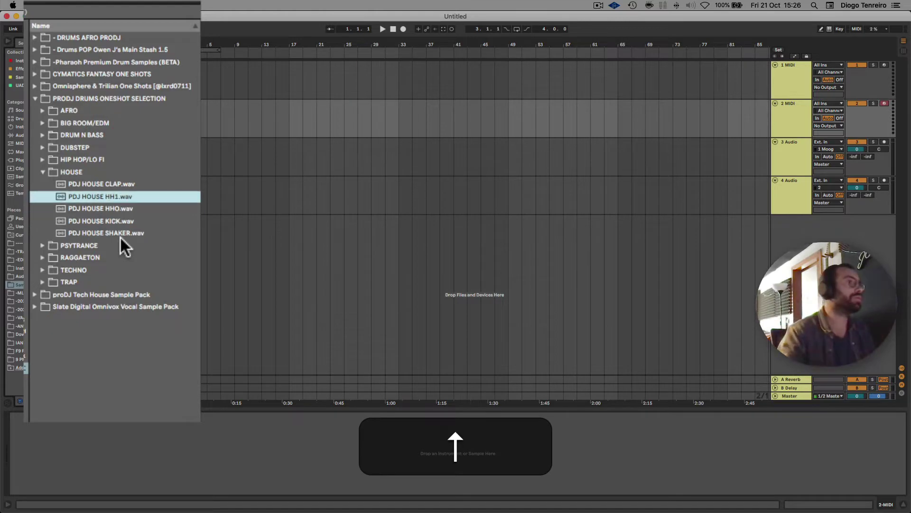
{"action": "key", "text": "Down"}
{"action": "key", "text": "Down"}
Step: Load PDJ HOUSE KICK.wav onto the first MIDI track as a sampler instrument
{"action": "left_click", "coordinate": [789, 118]}
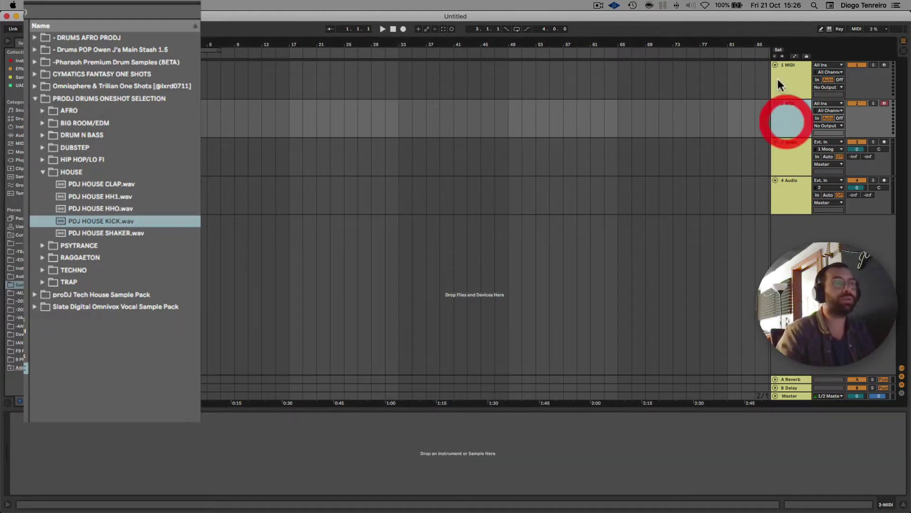
{"action": "left_click", "coordinate": [800, 81]}
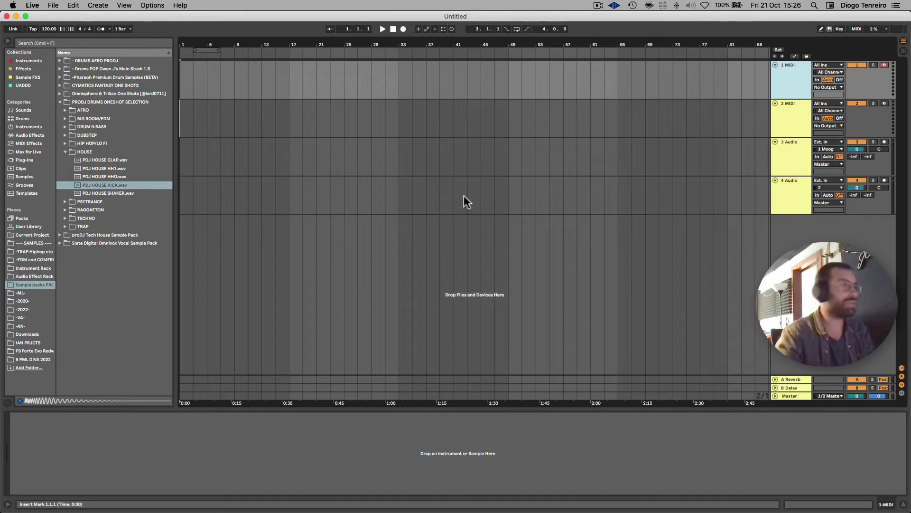
{"action": "double_click", "coordinate": [98, 184]}
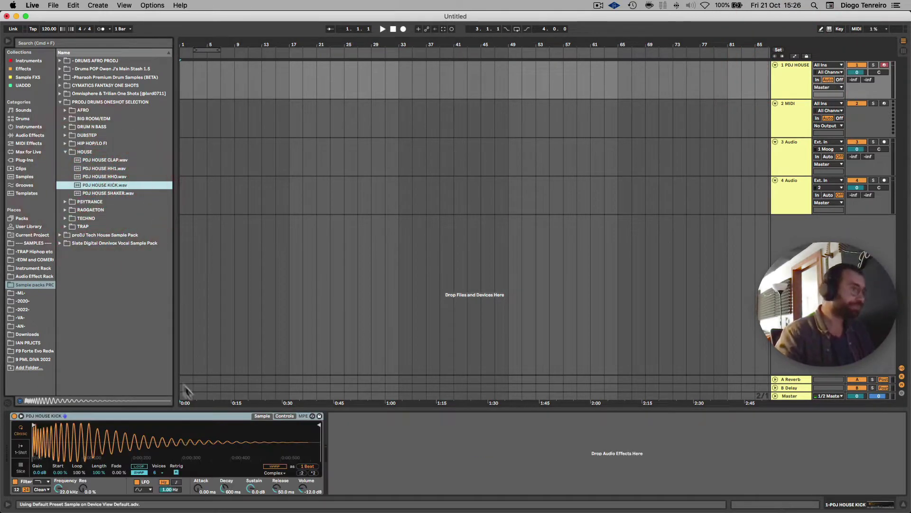
{"action": "left_click", "coordinate": [784, 86]}
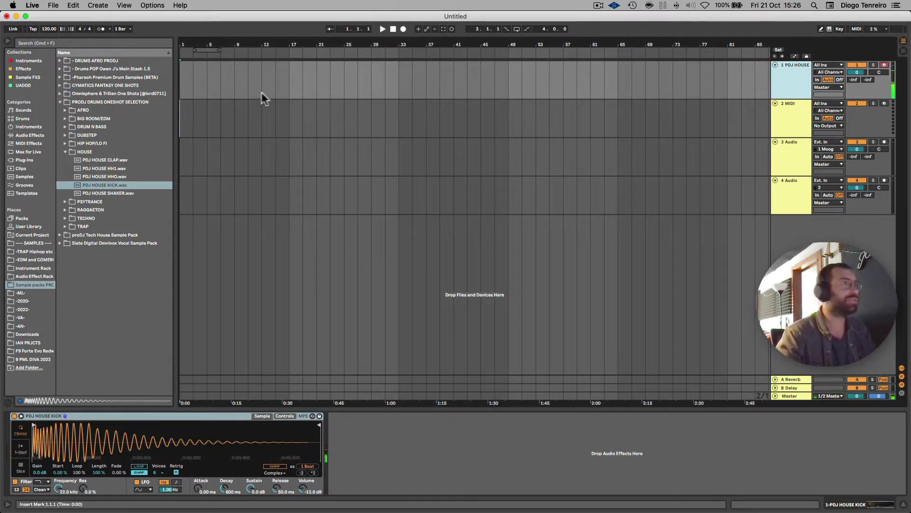
Step: Set the arrangement's fixed grid to 1 Bar and create a one-bar MIDI clip at bar 1 of the kick track
{"action": "right_click", "coordinate": [765, 395]}
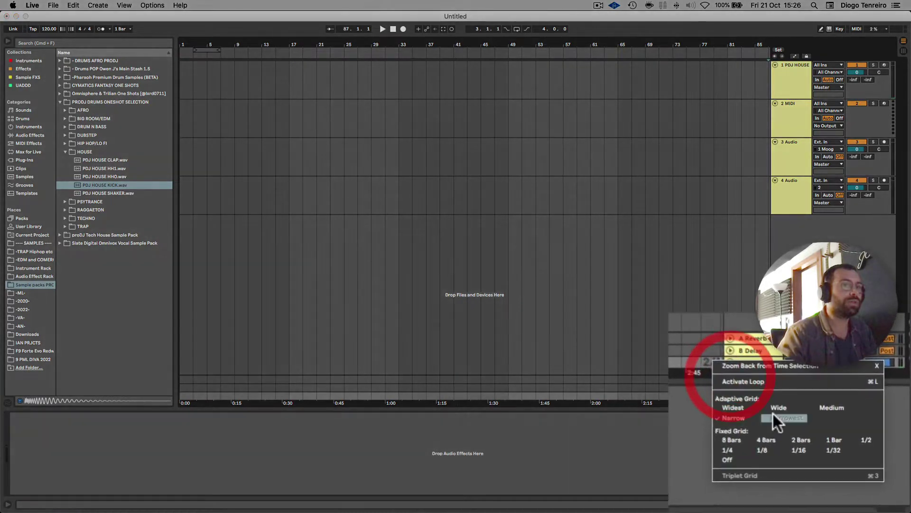
{"action": "left_click", "coordinate": [829, 437]}
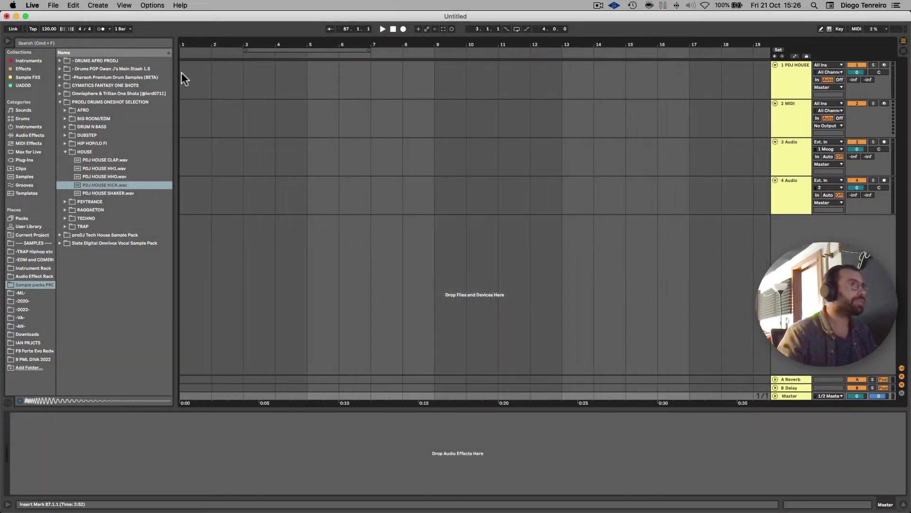
{"action": "double_click", "coordinate": [195, 74]}
Step: Draw 1/16-long C3 notes on all four beats of the kick clip
{"action": "key", "text": "b"}
{"action": "left_click", "coordinate": [223, 452]}
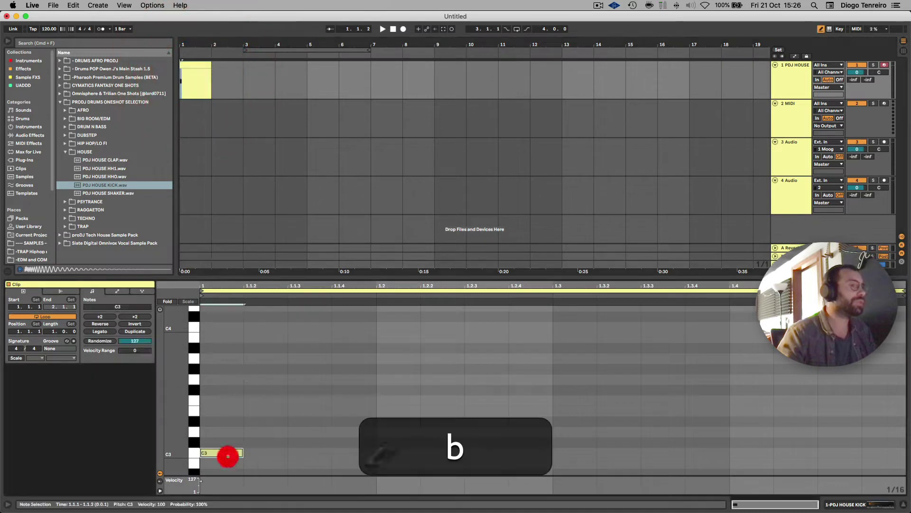
{"action": "left_click", "coordinate": [399, 452]}
{"action": "left_click", "coordinate": [579, 453]}
{"action": "left_click", "coordinate": [751, 453]}
{"action": "key", "text": "b"}
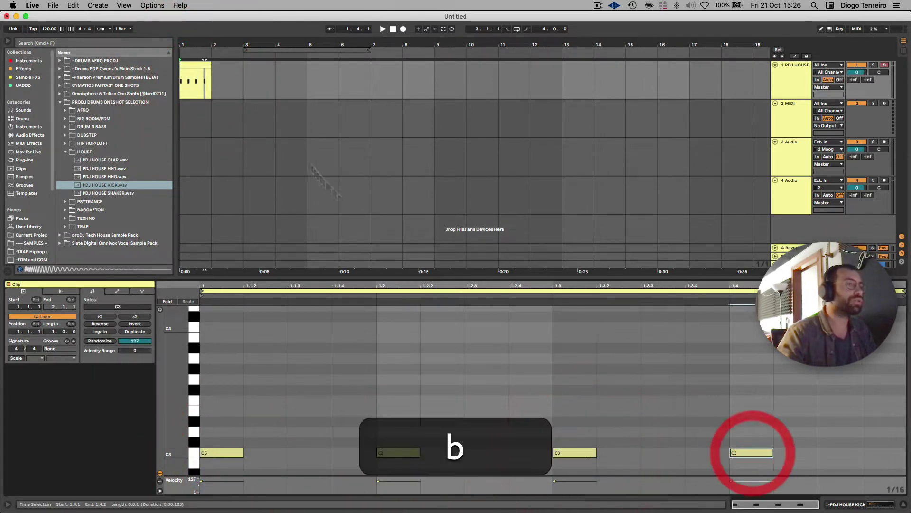
Step: Extend the kick clip to four bars, set the arrangement loop over it and play it back briefly
{"action": "left_click_drag", "start_coordinate": [216, 72], "coordinate": [316, 66]}
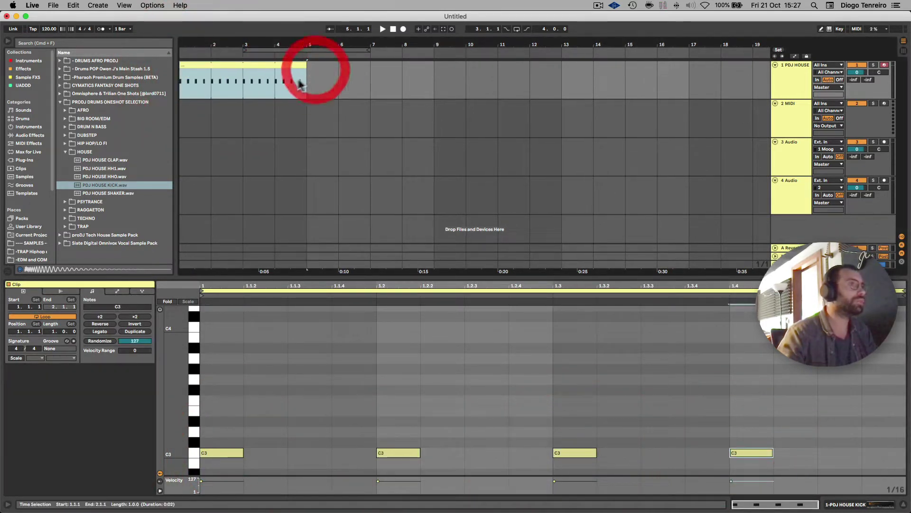
{"action": "key", "text": "space"}
{"action": "left_click", "coordinate": [257, 64]}
{"action": "key", "text": "super+l"}
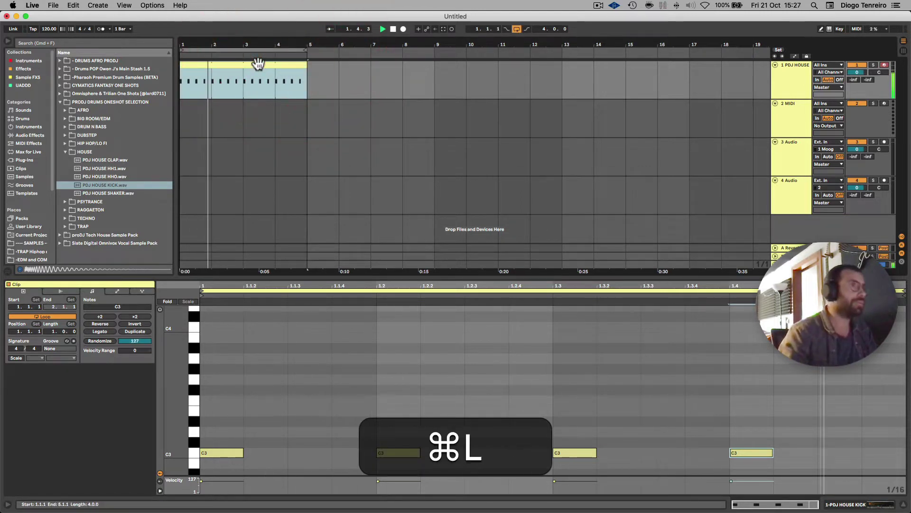
{"action": "key", "text": "space"}
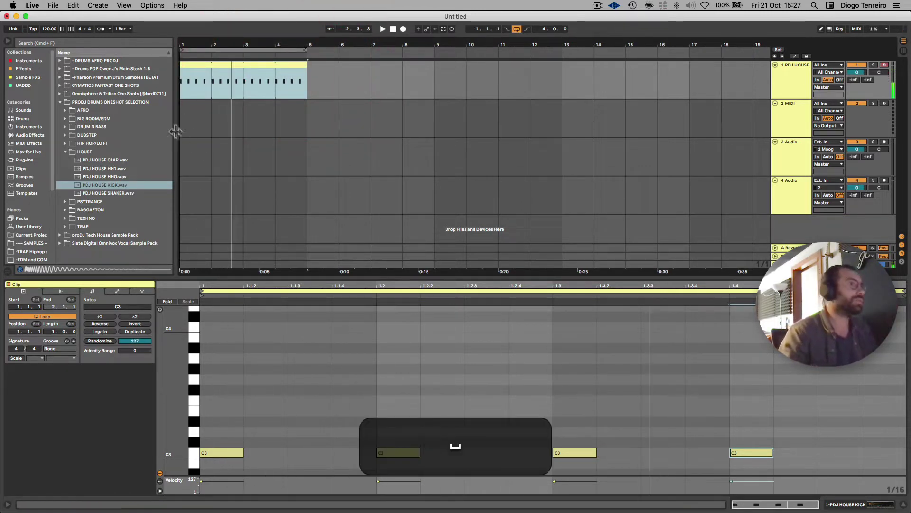
Step: Duplicate the kick track and replace the copy's sample with PDJ HOUSE CLAP.wav
{"action": "key", "text": "shift+Tab"}
{"action": "left_click", "coordinate": [791, 88]}
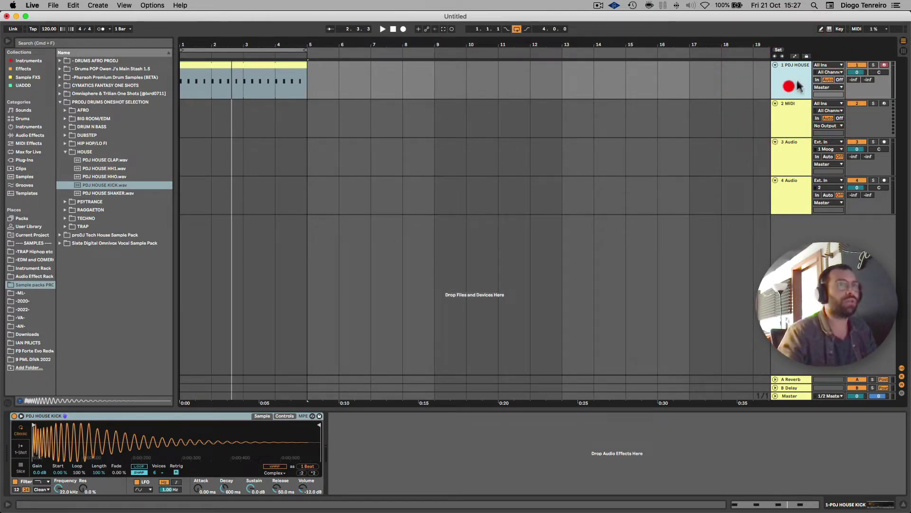
{"action": "key", "text": "super+d"}
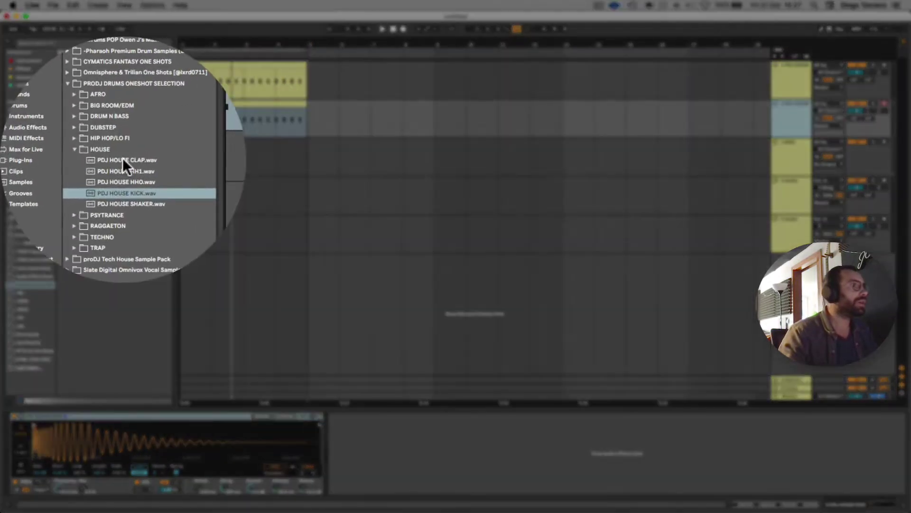
{"action": "left_click_drag", "start_coordinate": [122, 157], "coordinate": [142, 434]}
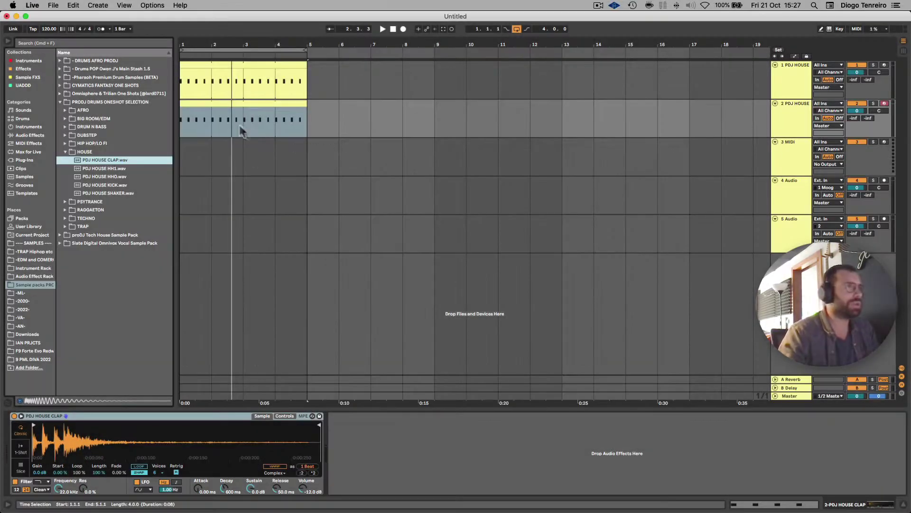
Step: Delete the C3 notes on beats 1 and 3 of the clap clip and play the pattern
{"action": "double_click", "coordinate": [240, 100]}
{"action": "left_click", "coordinate": [217, 459]}
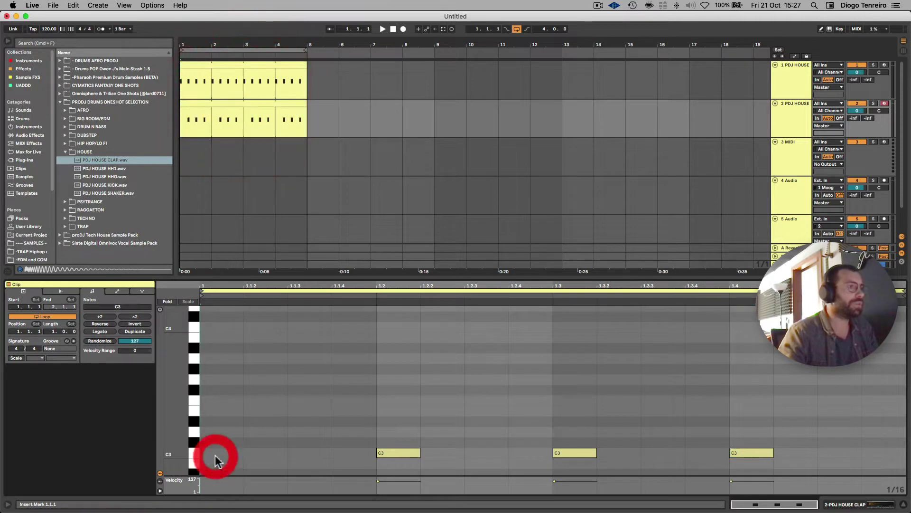
{"action": "double_click", "coordinate": [580, 453]}
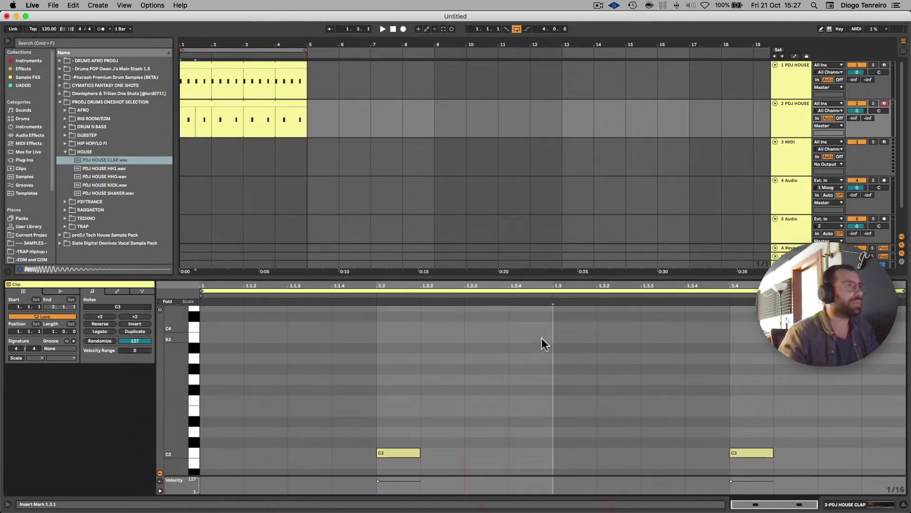
{"action": "key", "text": "space"}
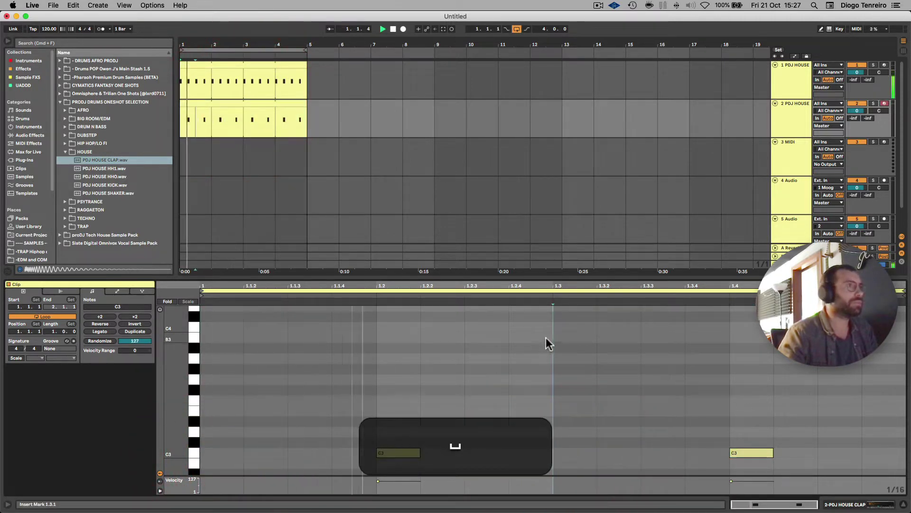
Step: Stop playback, duplicate the clap track and replace the copy's sample with PDJ HOUSE HH1.wav
{"action": "left_click", "coordinate": [789, 124]}
{"action": "key", "text": "space"}
{"action": "key", "text": "super+d"}
{"action": "key", "text": "shift+super+Tab"}
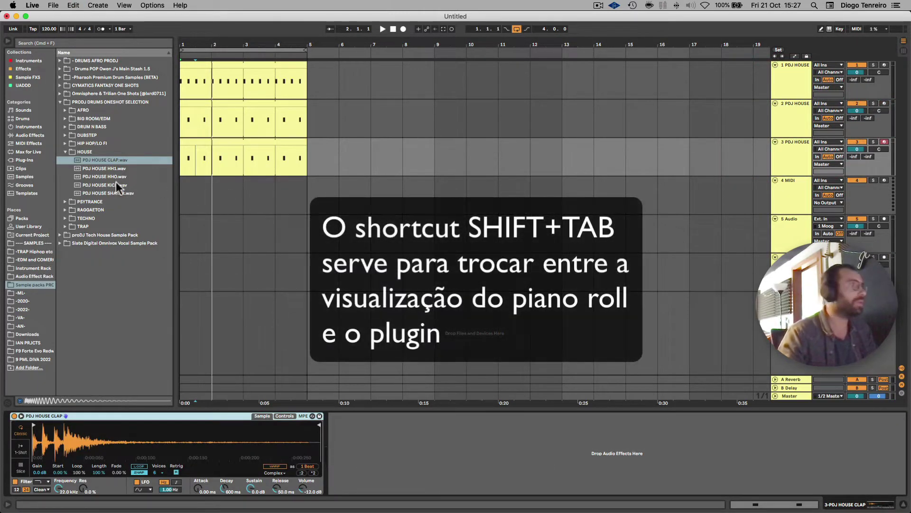
{"action": "left_click_drag", "start_coordinate": [107, 169], "coordinate": [147, 437]}
Step: In the HH1 clip, remove the beat 2 note and draw a C3 note at 1.1.3
{"action": "double_click", "coordinate": [266, 157]}
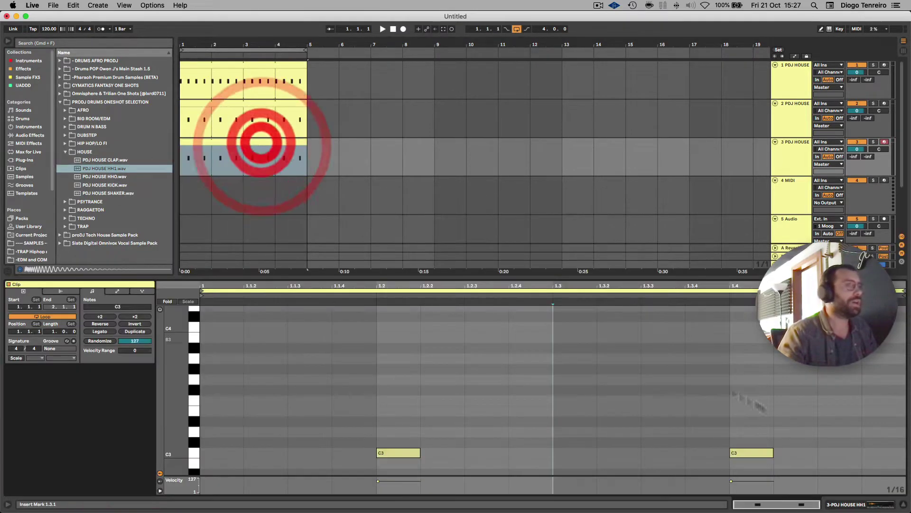
{"action": "key", "text": "b"}
{"action": "left_click", "coordinate": [401, 453]}
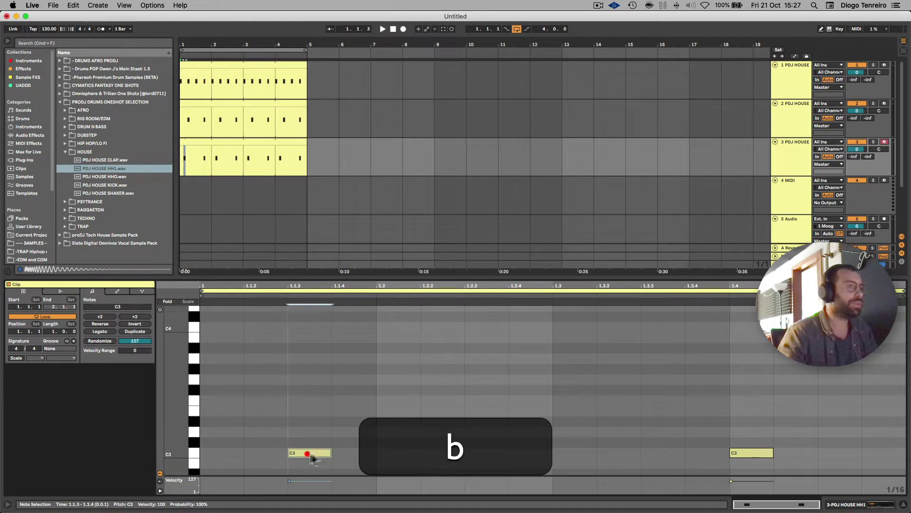
Step: Set the piano roll grid to 1/8, draw C3 notes at 1.2.3, 1.3.3 and 1.4.3, and remove the beat 4 note
{"action": "right_click", "coordinate": [897, 490]}
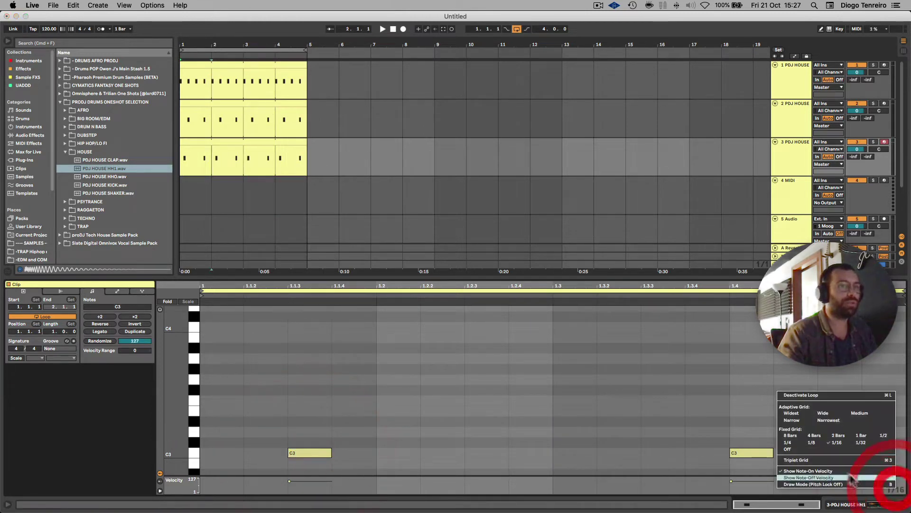
{"action": "left_click", "coordinate": [812, 442]}
{"action": "key", "text": "b"}
{"action": "left_click", "coordinate": [502, 453]}
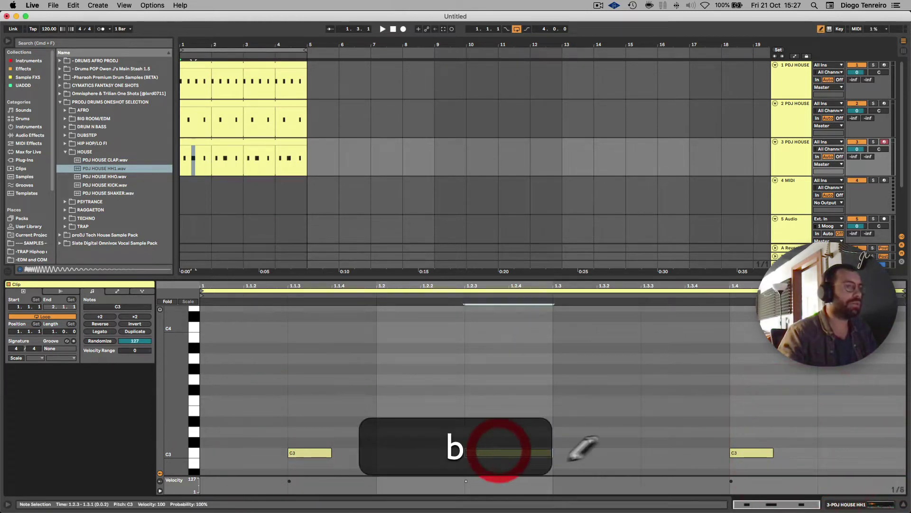
{"action": "left_click", "coordinate": [678, 452]}
{"action": "left_click", "coordinate": [781, 453]}
{"action": "left_click", "coordinate": [825, 452]}
{"action": "left_click", "coordinate": [785, 453]}
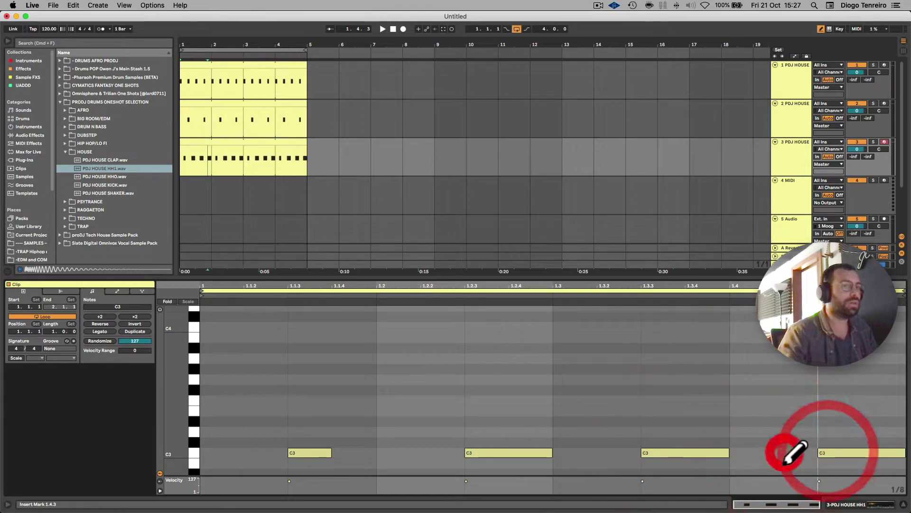
{"action": "key", "text": "b"}
Step: Play the loop and set the project tempo to 124 BPM
{"action": "key", "text": "space"}
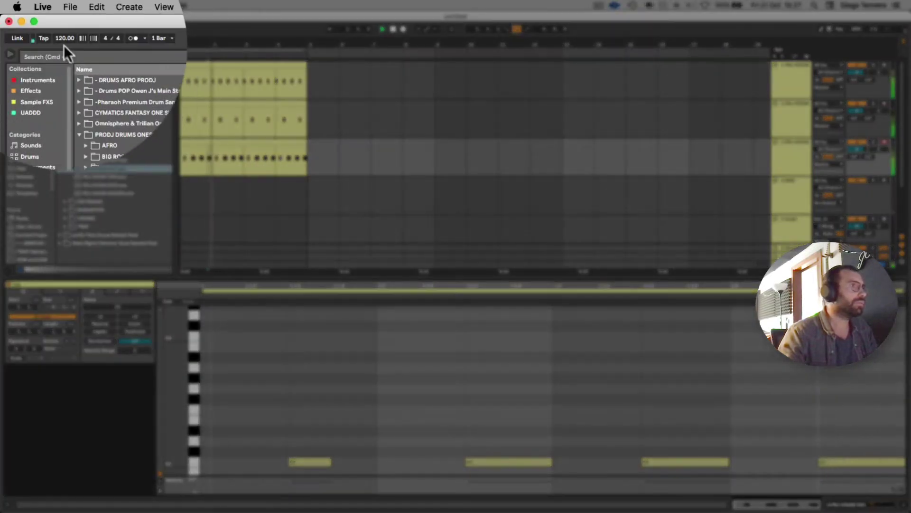
{"action": "left_click_drag", "start_coordinate": [65, 39], "coordinate": [64, 34]}
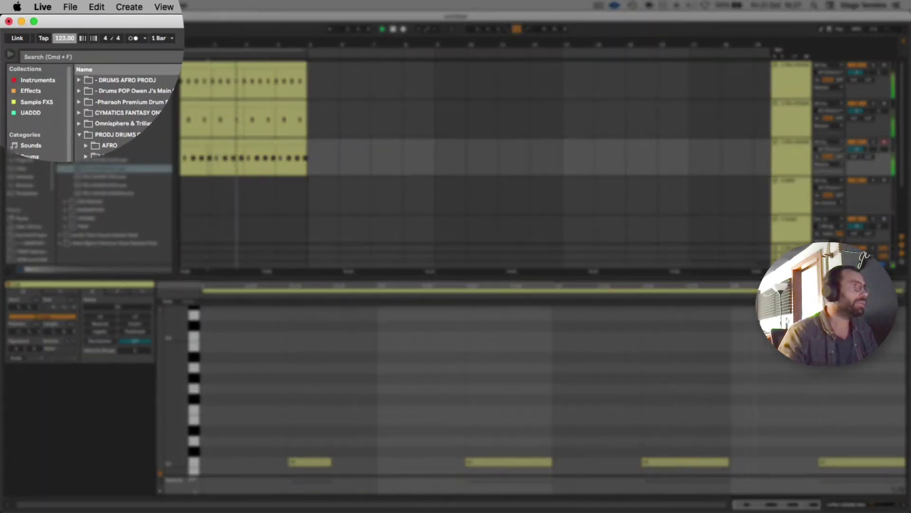
{"action": "scroll", "coordinate": [464, 380], "scroll_direction": "down", "scroll_amount": 3}
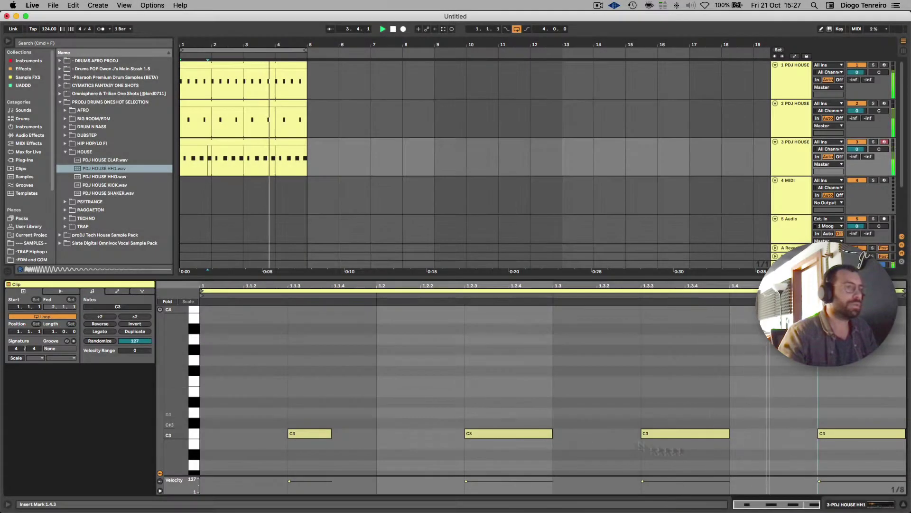
Step: Load PDJ HOUSE HHO.wav onto the empty fourth MIDI track
{"action": "key", "text": "shift+Tab"}
{"action": "right_click", "coordinate": [794, 160]}
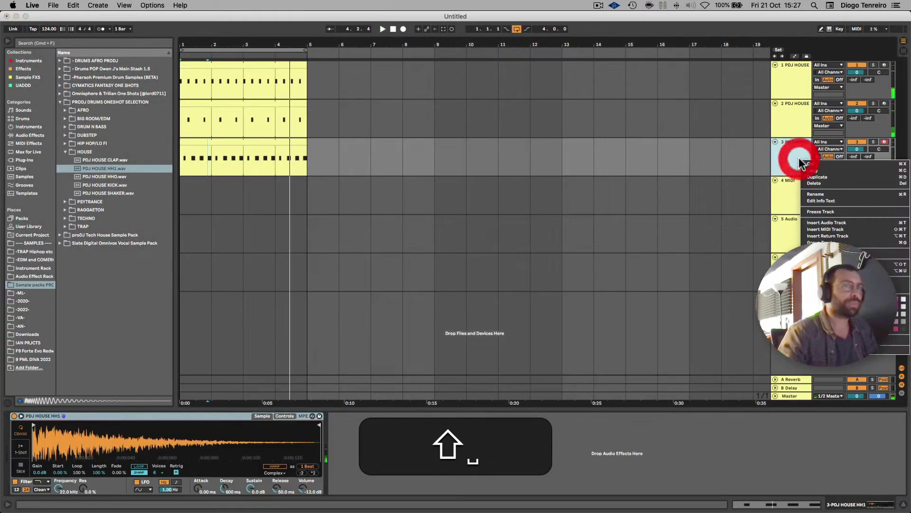
{"action": "left_click", "coordinate": [783, 187]}
{"action": "left_click", "coordinate": [783, 190]}
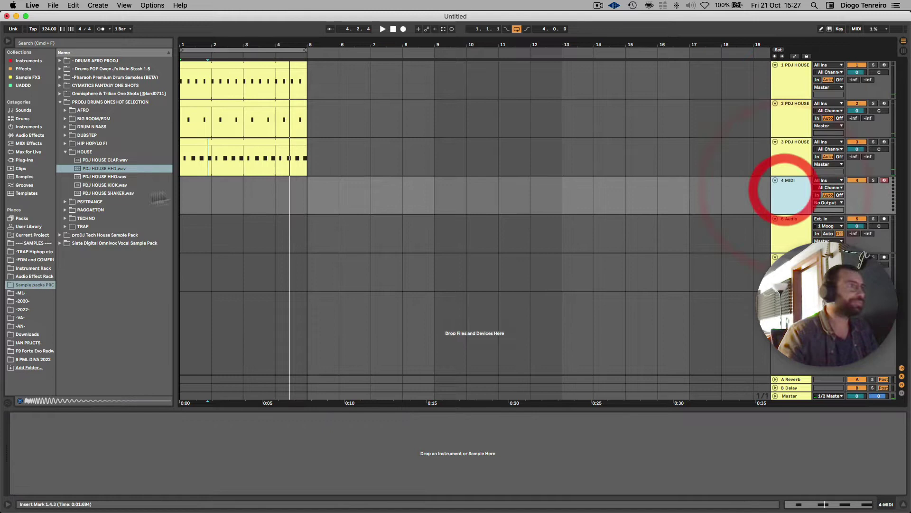
{"action": "double_click", "coordinate": [104, 176]}
{"action": "left_click", "coordinate": [801, 155]}
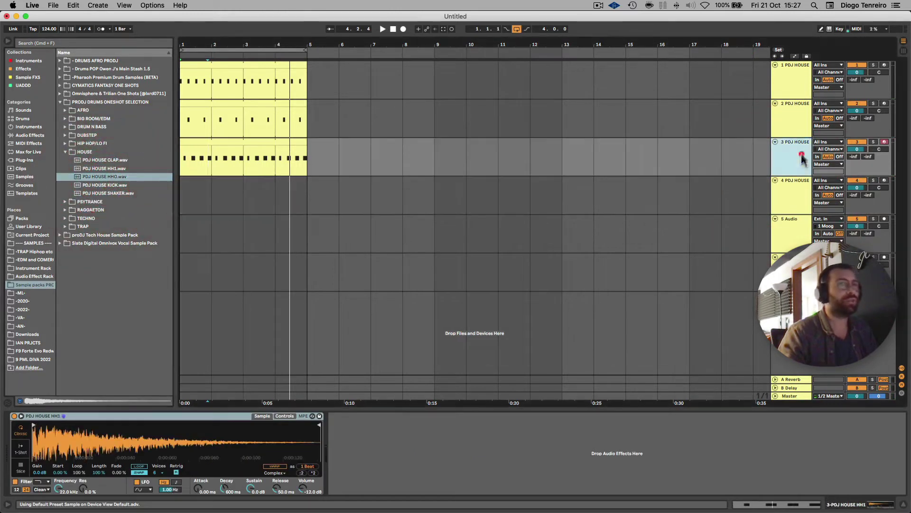
Step: Delete the fourth track and duplicate the HH1 hi-hat track in its place
{"action": "left_click", "coordinate": [798, 204]}
{"action": "key", "text": "BackSpace"}
{"action": "left_click", "coordinate": [799, 157]}
{"action": "key", "text": "super+d"}
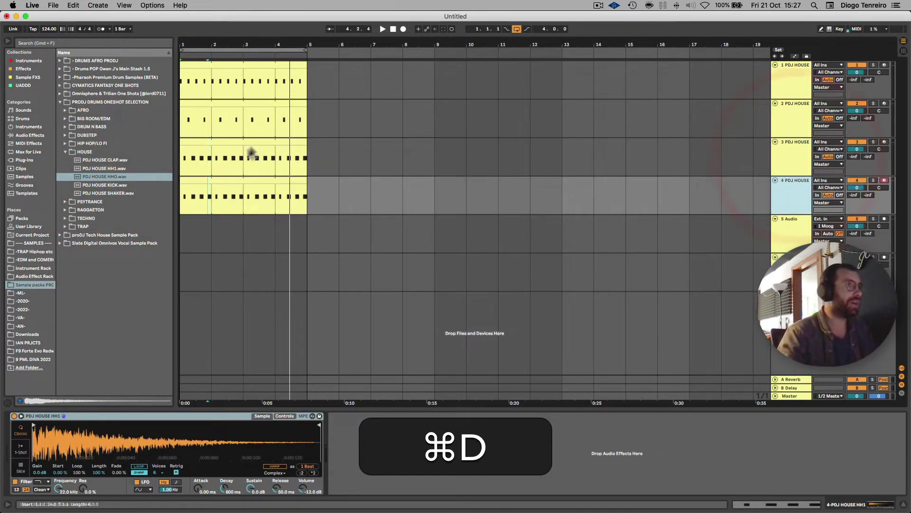
Step: Replace track 4's sample with PDJ HOUSE HHO.wav and lower track 3 to -5.5 dB and track 4 to -4.8 dB
{"action": "left_click_drag", "start_coordinate": [109, 180], "coordinate": [292, 219]}
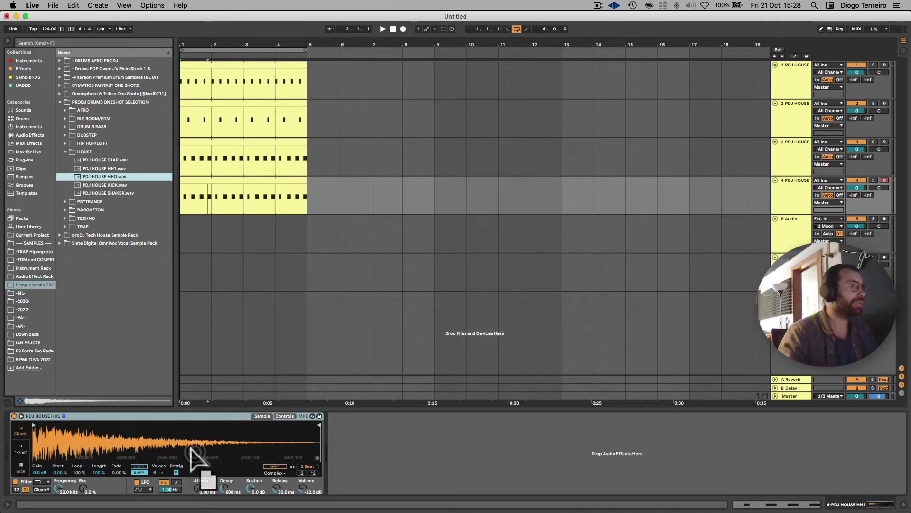
{"action": "left_click_drag", "start_coordinate": [190, 447], "coordinate": [188, 442]}
{"action": "key", "text": "space"}
{"action": "left_click_drag", "start_coordinate": [860, 189], "coordinate": [859, 186]}
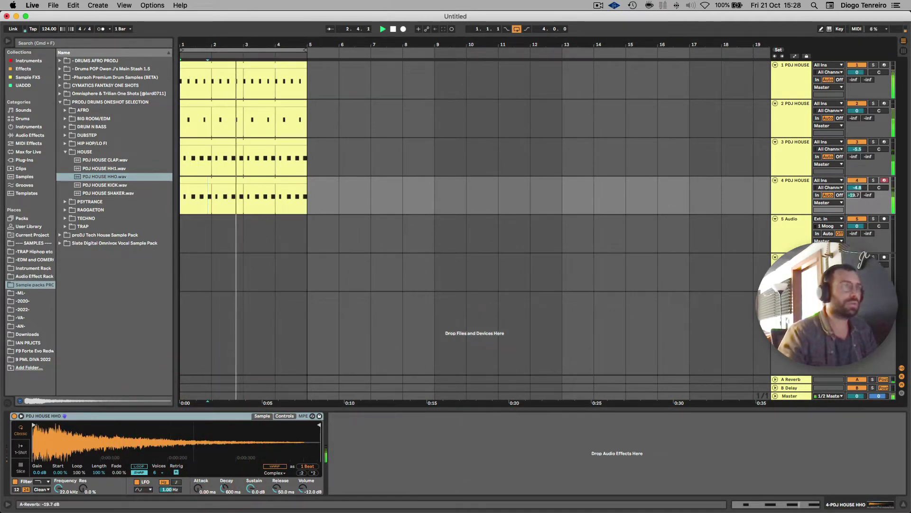
Step: Shorten the C3 note at 1.3.3 in the open hi-hat clip to end slightly past 1.3.4
{"action": "double_click", "coordinate": [273, 182]}
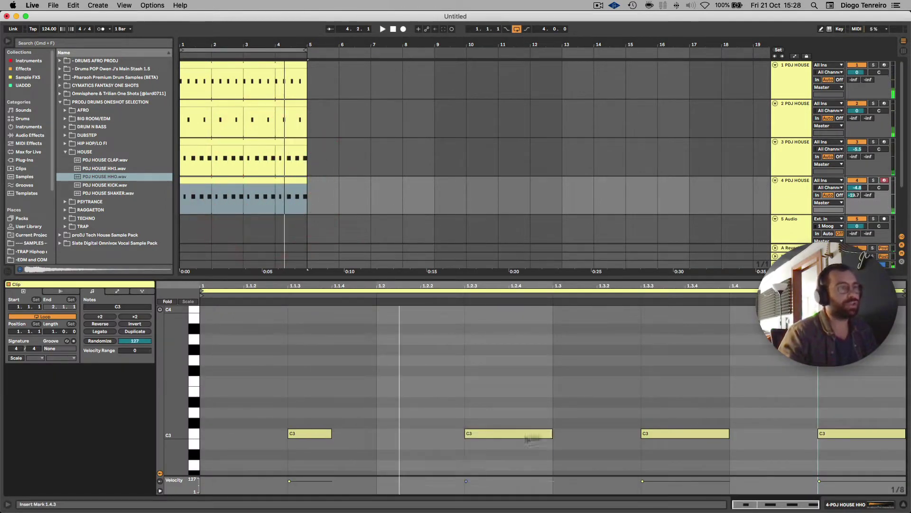
{"action": "key", "text": "space"}
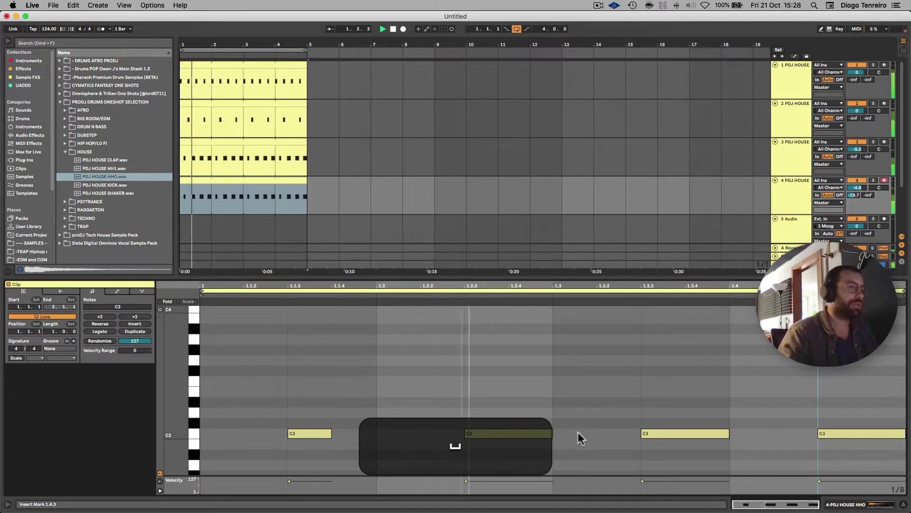
{"action": "left_click_drag", "start_coordinate": [731, 433], "coordinate": [775, 435]}
{"action": "key", "text": "shift"}
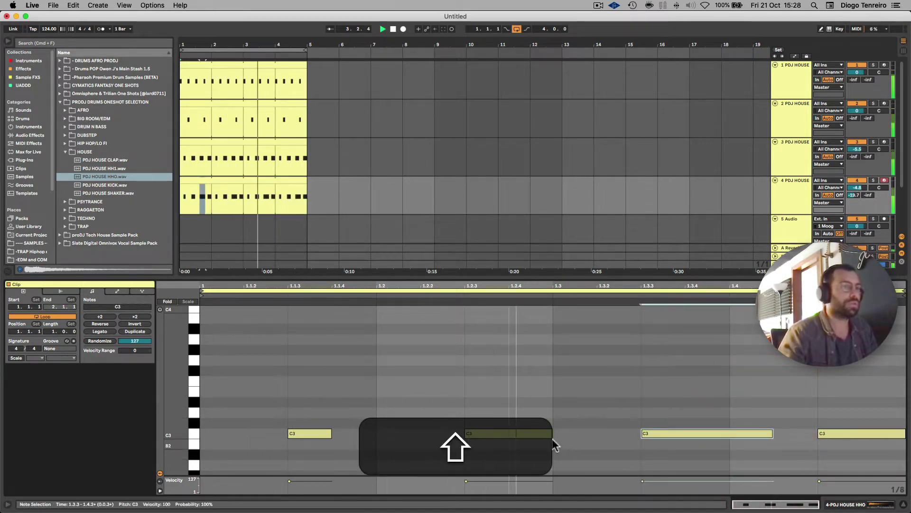
{"action": "left_click_drag", "start_coordinate": [774, 437], "coordinate": [710, 442]}
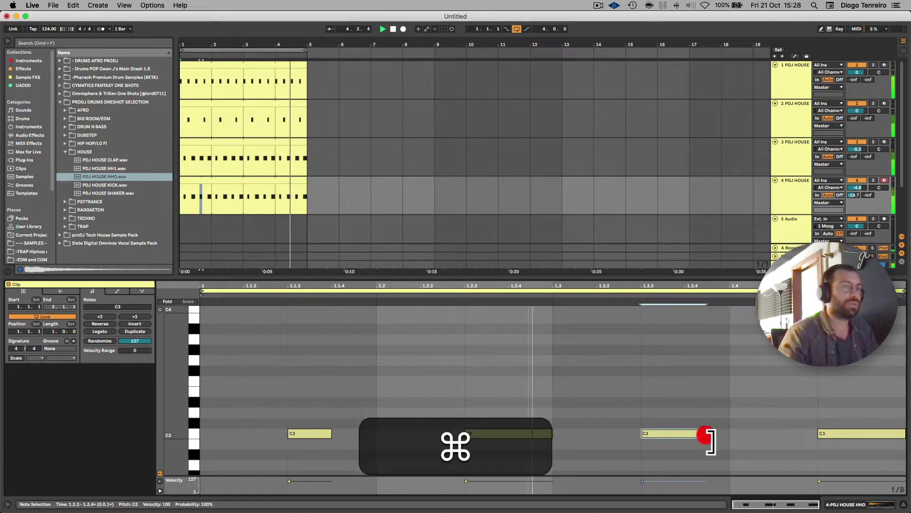
{"action": "key", "text": "shift+Tab"}
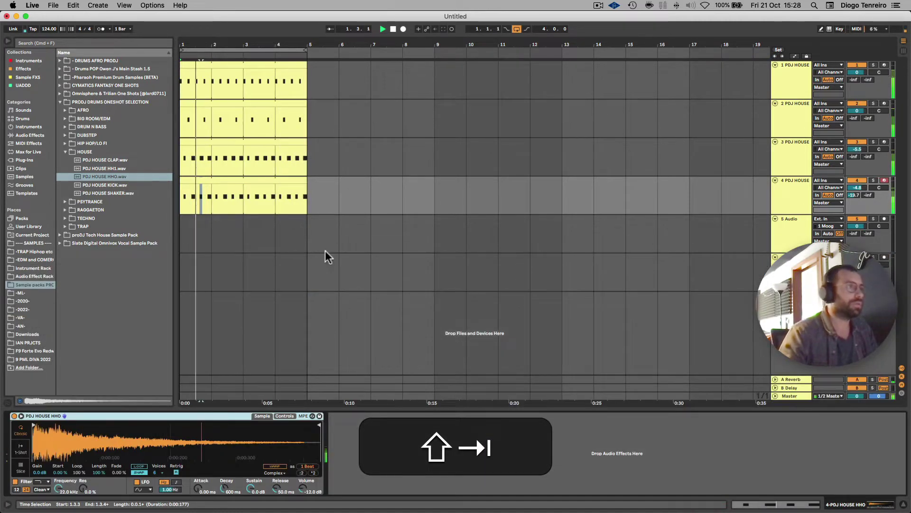
Step: Pan track 2 to 9L, track 3 to 5R and track 4 to 7L, and play the loop
{"action": "key", "text": "space"}
{"action": "left_click", "coordinate": [783, 194]}
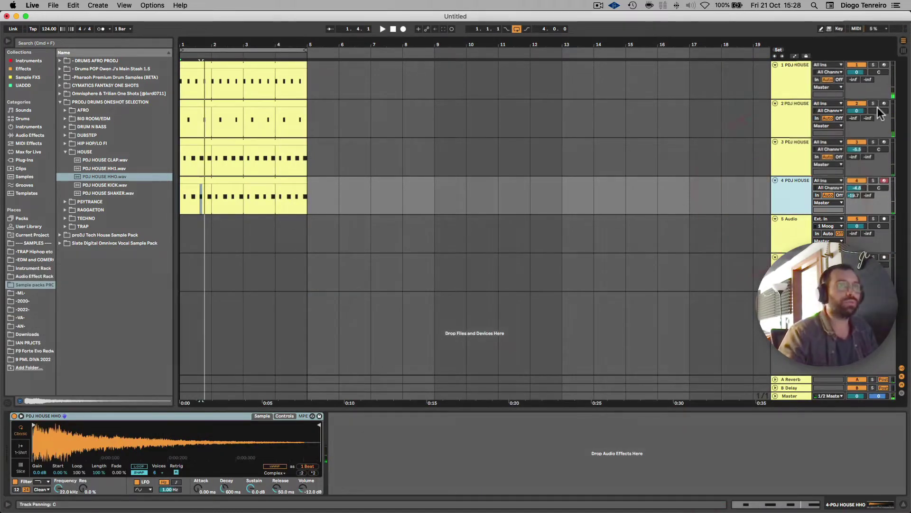
{"action": "left_click_drag", "start_coordinate": [879, 111], "coordinate": [880, 138]}
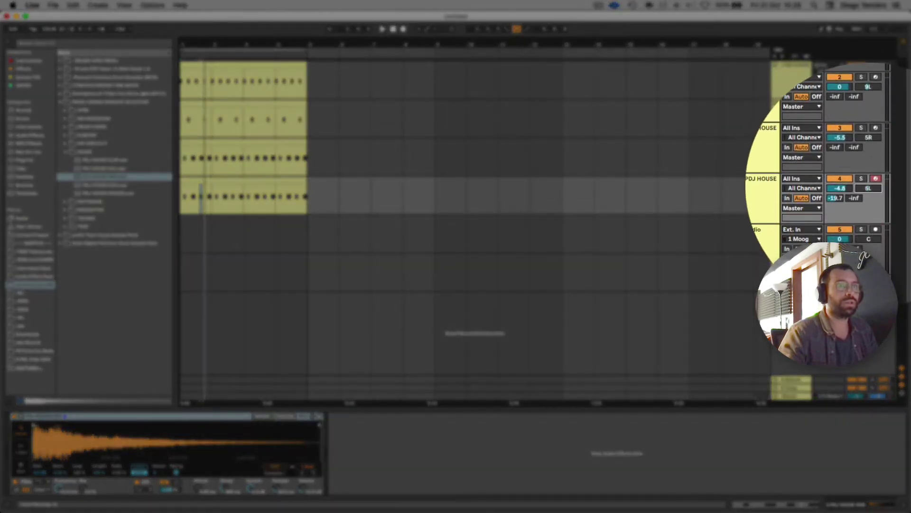
{"action": "key", "text": "space"}
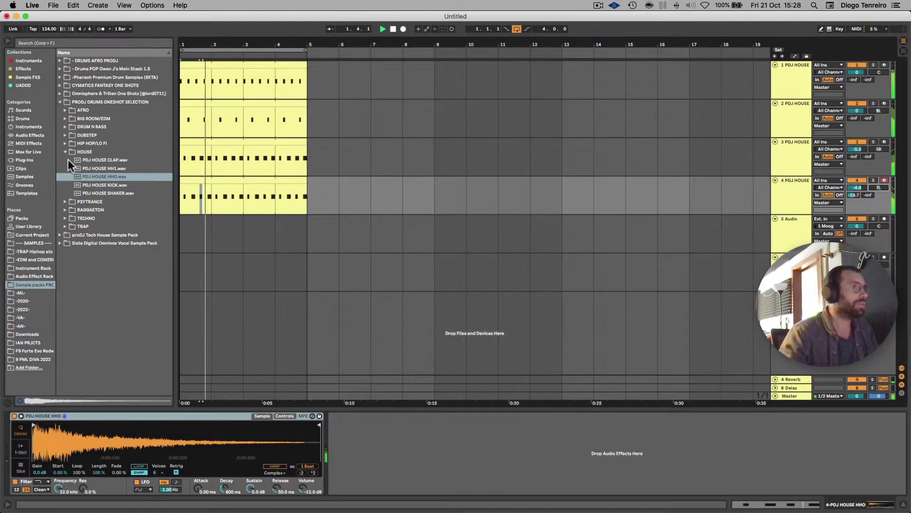
{"action": "key", "text": "space"}
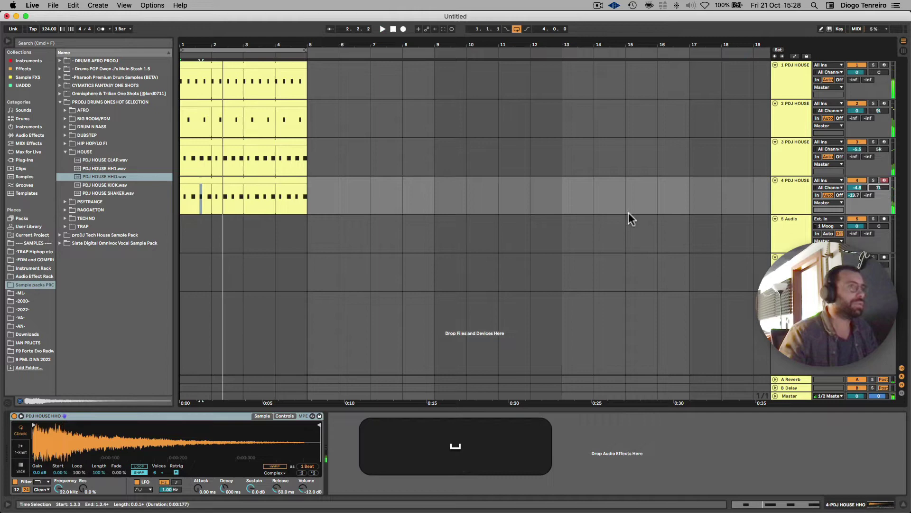
Step: Duplicate the open hi-hat track and replace the copy's sample with PDJ HOUSE SHAKER.wav
{"action": "left_click", "coordinate": [795, 205]}
{"action": "key", "text": "super+d"}
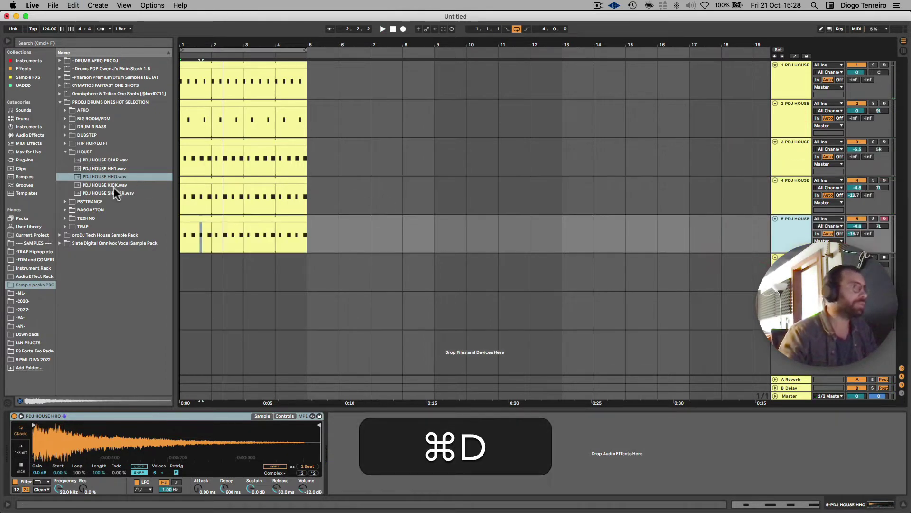
{"action": "left_click_drag", "start_coordinate": [112, 192], "coordinate": [160, 450]}
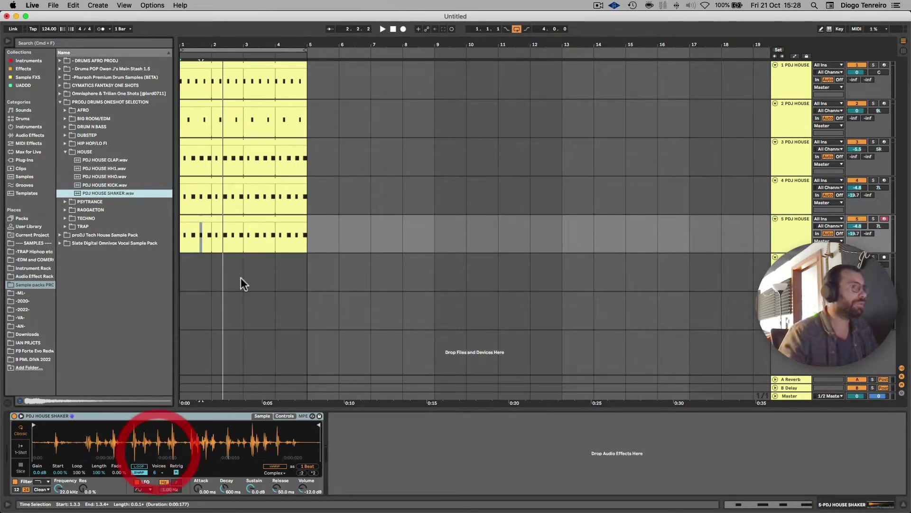
Step: Set the shaker clip's grid to 1/16 and fill the whole bar with consecutive C3 sixteenth notes
{"action": "double_click", "coordinate": [247, 236]}
{"action": "key", "text": "super+b"}
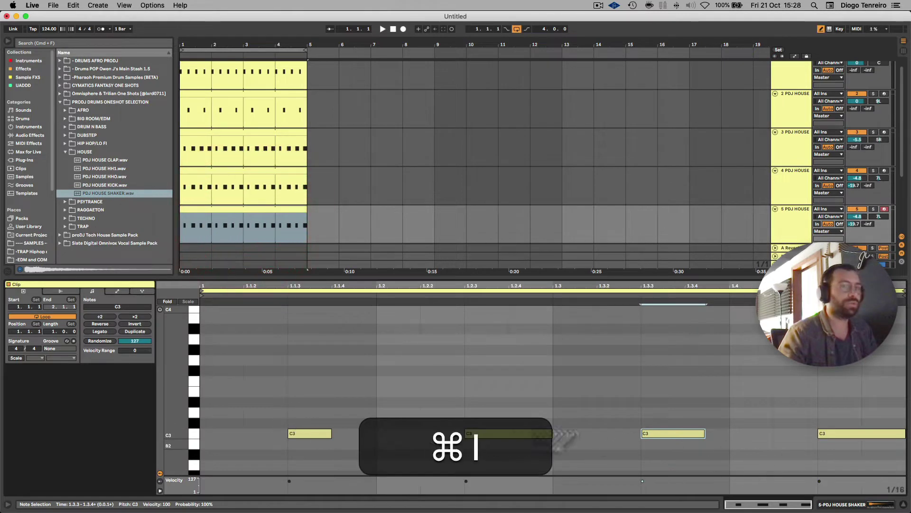
{"action": "mouse_move", "coordinate": [243, 441]}
{"action": "left_mouse_down"}
{"action": "mouse_move", "coordinate": [840, 440]}
{"action": "mouse_move", "coordinate": [802, 449]}
{"action": "left_mouse_up"}
{"action": "key", "text": "b"}
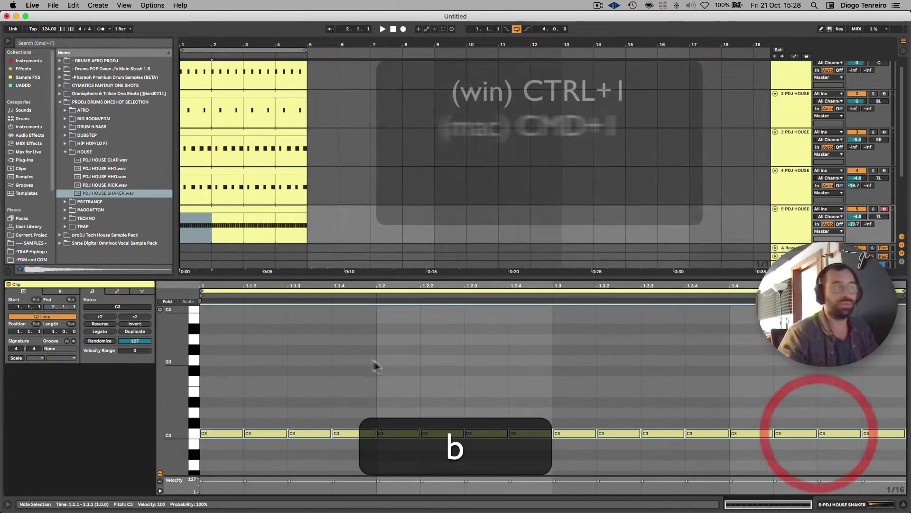
Step: Play the loop and lower the shaker track's volume to -17.0 dB
{"action": "key", "text": "space"}
{"action": "left_click_drag", "start_coordinate": [863, 217], "coordinate": [863, 233]}
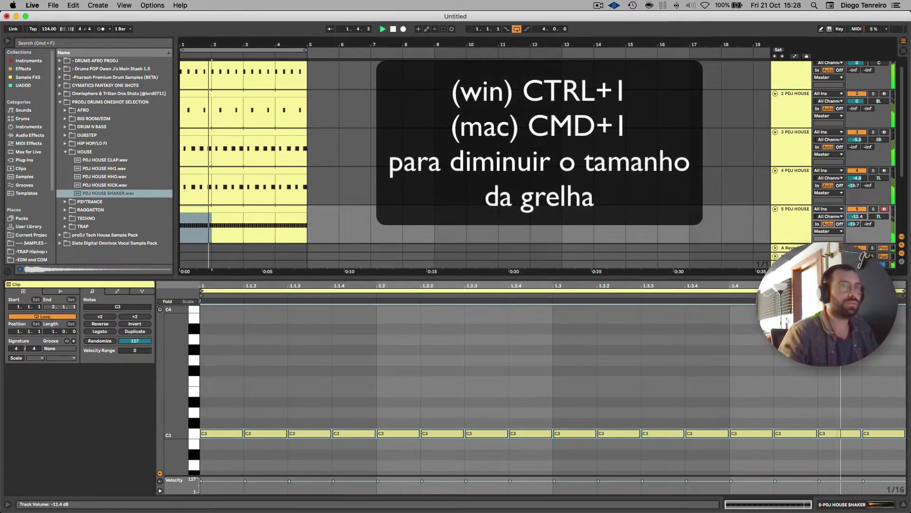
{"action": "key", "text": "shift+Tab"}
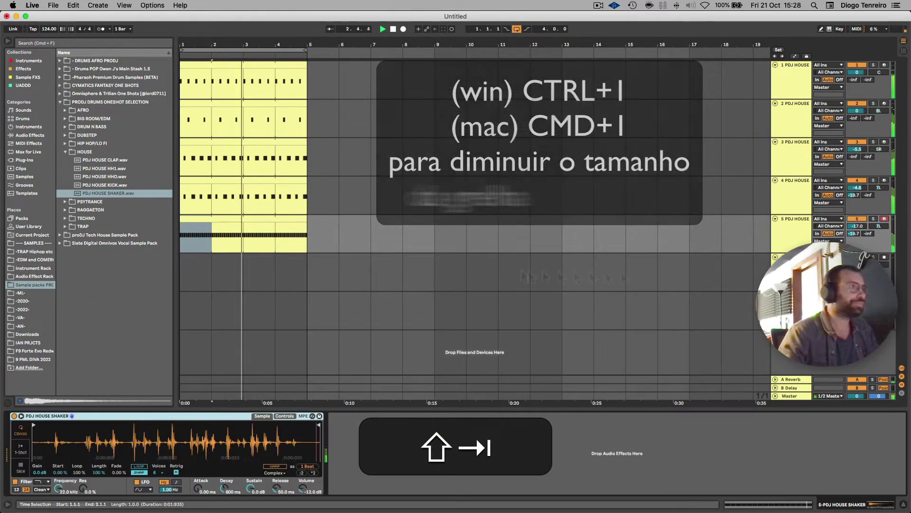
Step: Insert a new MIDI track below the shaker track and select it
{"action": "right_click", "coordinate": [787, 235]}
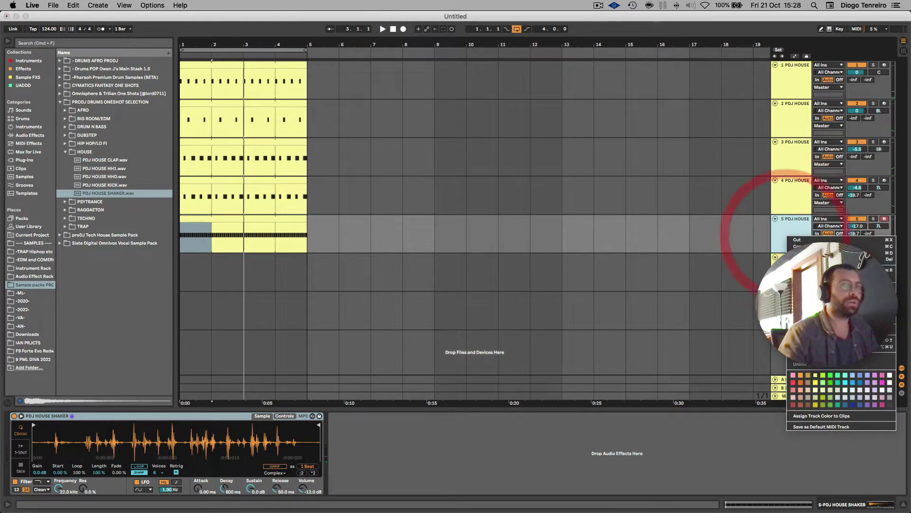
{"action": "left_click", "coordinate": [825, 339]}
{"action": "left_click", "coordinate": [789, 262]}
{"action": "left_click", "coordinate": [775, 257]}
{"action": "left_click", "coordinate": [789, 259]}
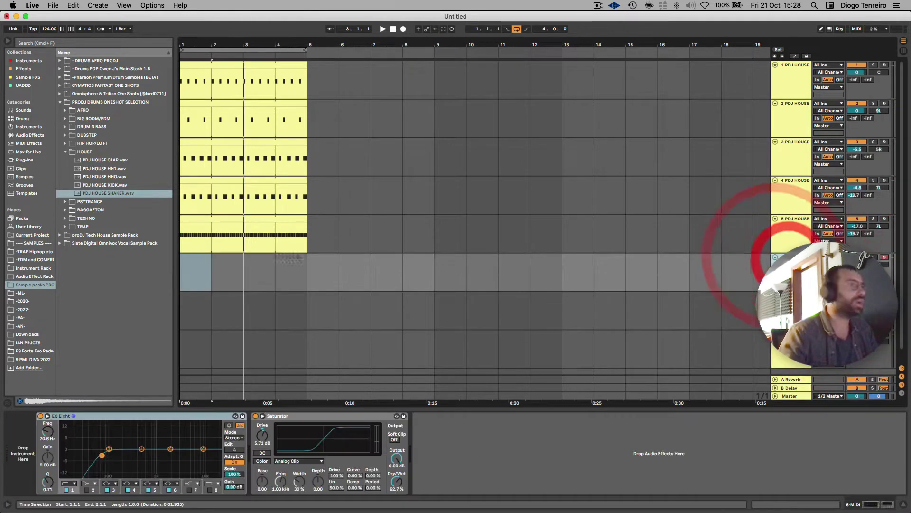
Step: Collapse the one-shot drum folders and open the Bass Hits folder of the proDJ Tech House Sample Pack
{"action": "left_click", "coordinate": [66, 152]}
{"action": "left_click", "coordinate": [60, 102]}
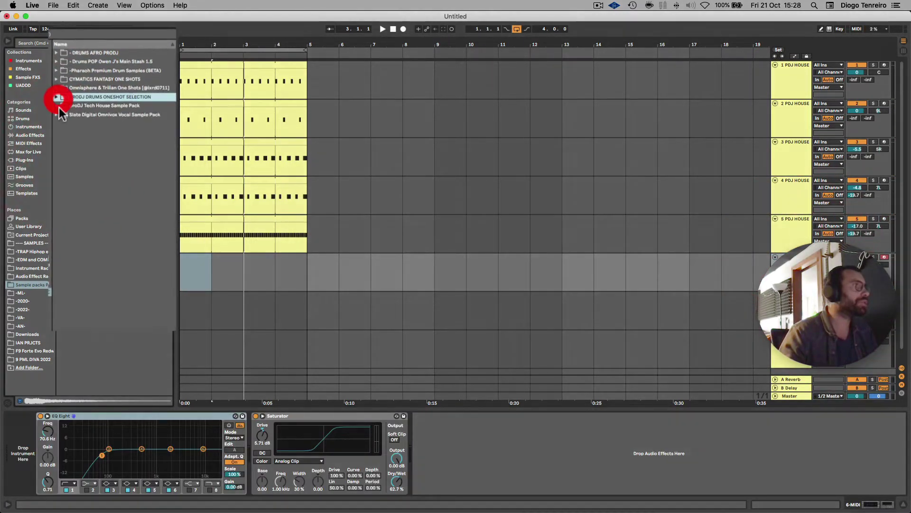
{"action": "left_click", "coordinate": [57, 106]}
{"action": "left_click", "coordinate": [62, 115]}
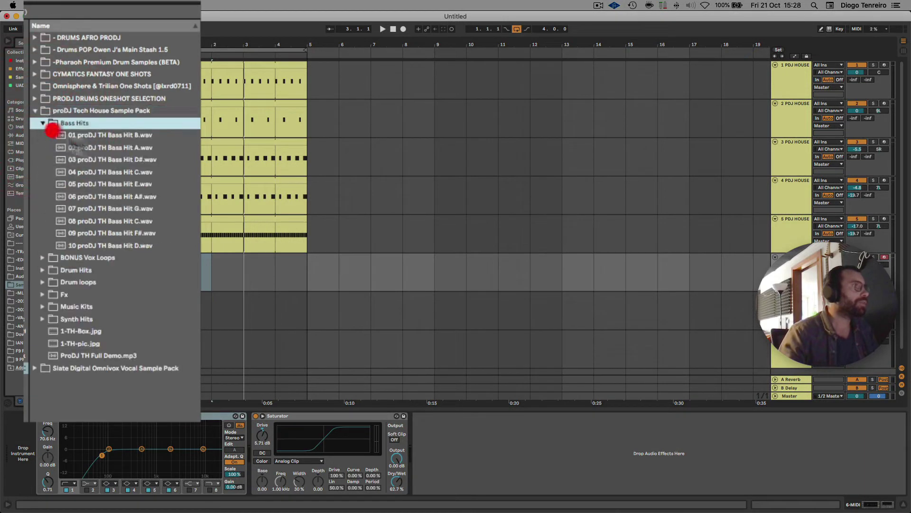
Step: Audition several bass hits and load 09 proDJ TH Bass Hit F#.wav onto the new MIDI track
{"action": "left_click", "coordinate": [77, 148]}
{"action": "left_click", "coordinate": [108, 172]}
{"action": "left_click", "coordinate": [110, 196]}
{"action": "left_click", "coordinate": [100, 217]}
{"action": "left_click", "coordinate": [97, 229]}
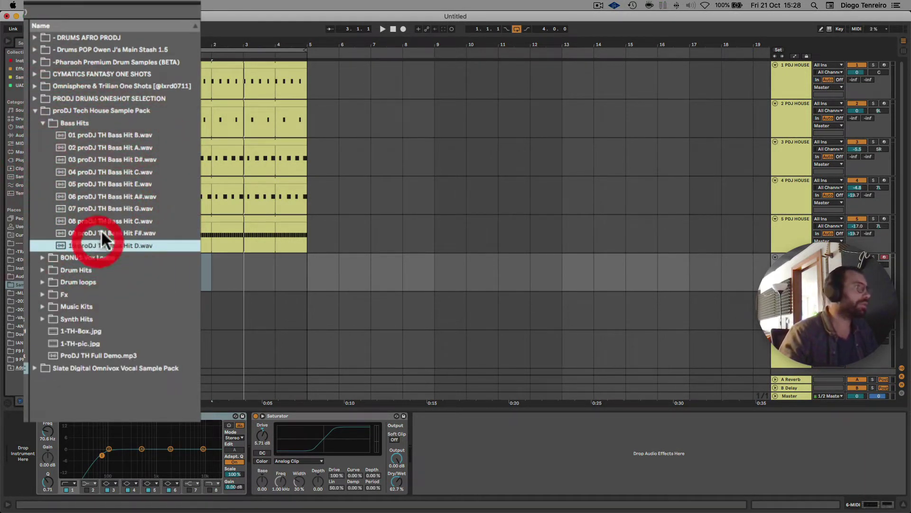
{"action": "double_click", "coordinate": [100, 232]}
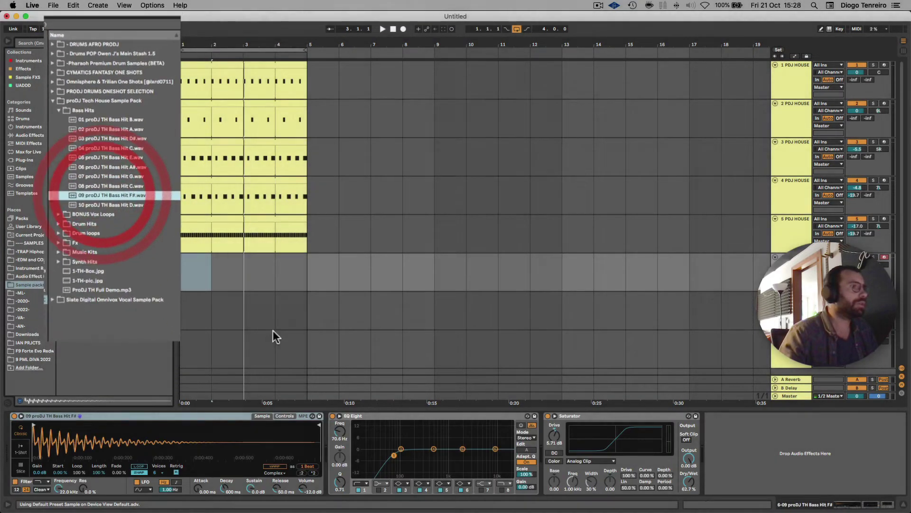
Step: Switch to Virtual MIDI Piano Keyboard and go through the keys around middle F#, F, D#, C# and C
{"action": "mouse_move", "coordinate": [403, 510]}
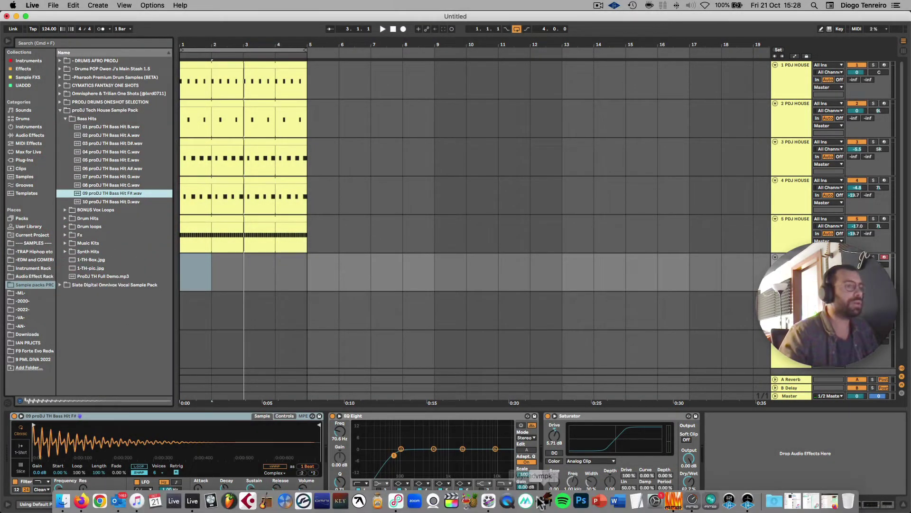
{"action": "left_click", "coordinate": [545, 495]}
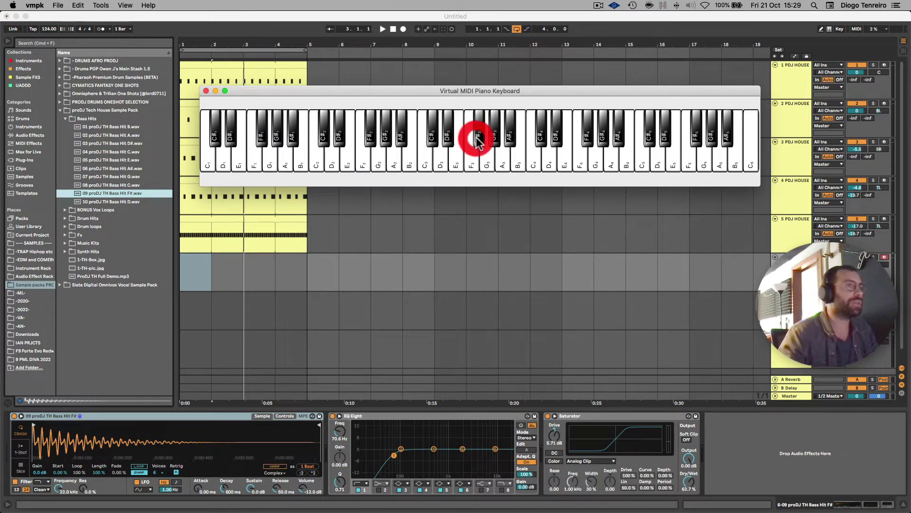
{"action": "left_click", "coordinate": [428, 160]}
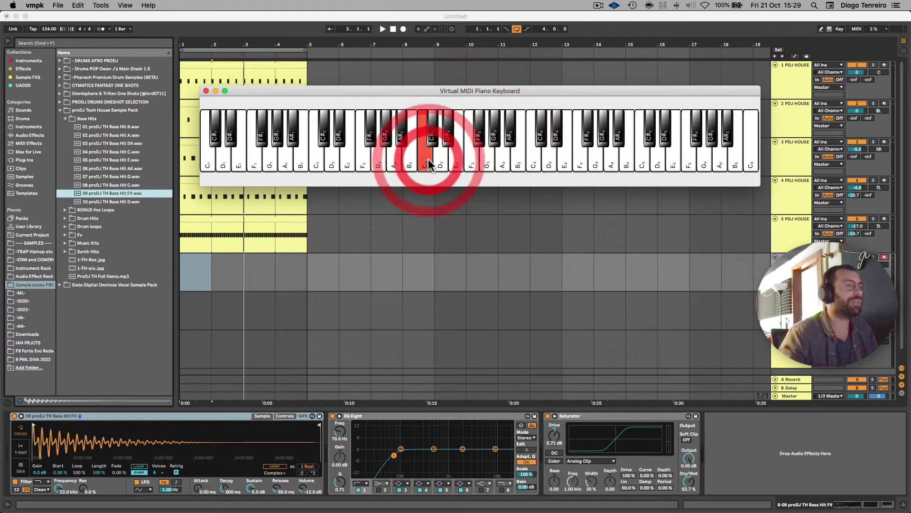
{"action": "left_click", "coordinate": [472, 161]}
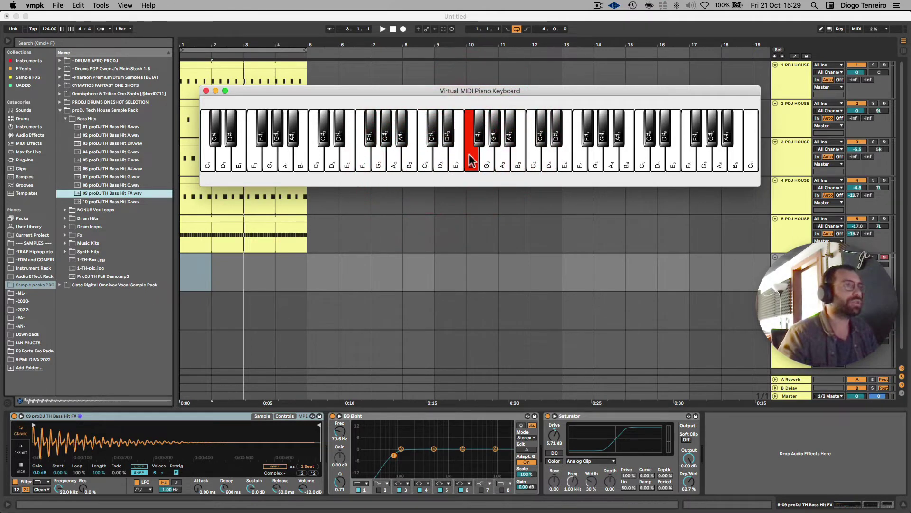
{"action": "left_click", "coordinate": [445, 142]}
{"action": "left_click", "coordinate": [432, 148]}
{"action": "left_click", "coordinate": [430, 142]}
{"action": "left_click", "coordinate": [421, 156]}
Step: Create a one-bar MIDI clip at bar 1 of the bass track and extend its loop to four bars
{"action": "left_click", "coordinate": [213, 269]}
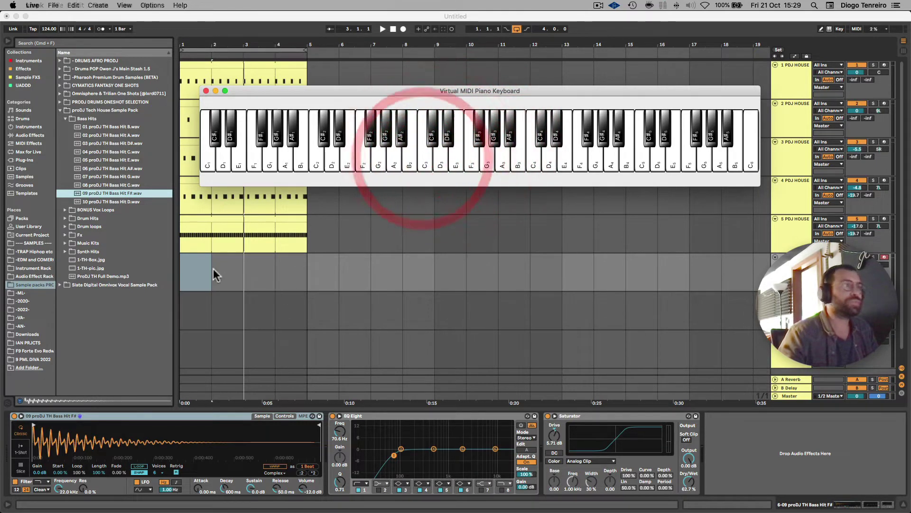
{"action": "left_click", "coordinate": [195, 268]}
{"action": "double_click", "coordinate": [196, 266]}
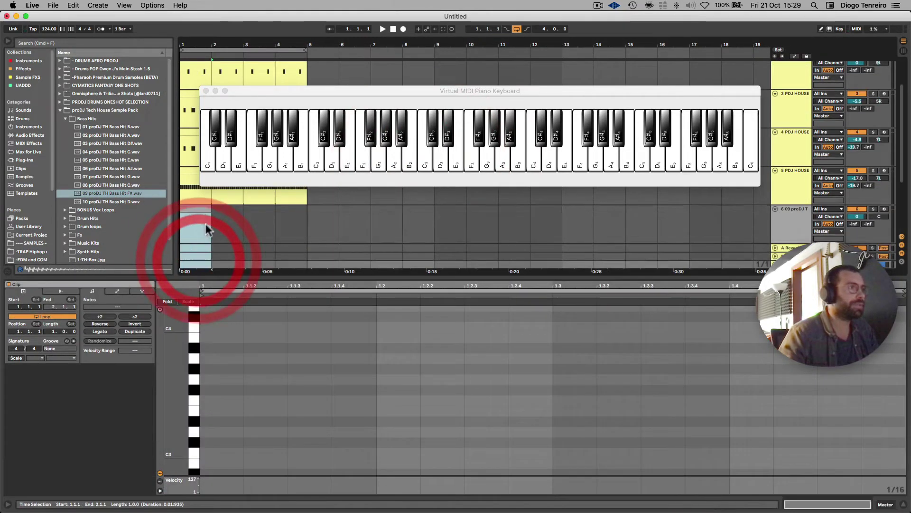
{"action": "left_click_drag", "start_coordinate": [212, 209], "coordinate": [310, 216]}
Step: Set the bass sampler's transposition to -6 st in its controls
{"action": "key", "text": "shift+Tab"}
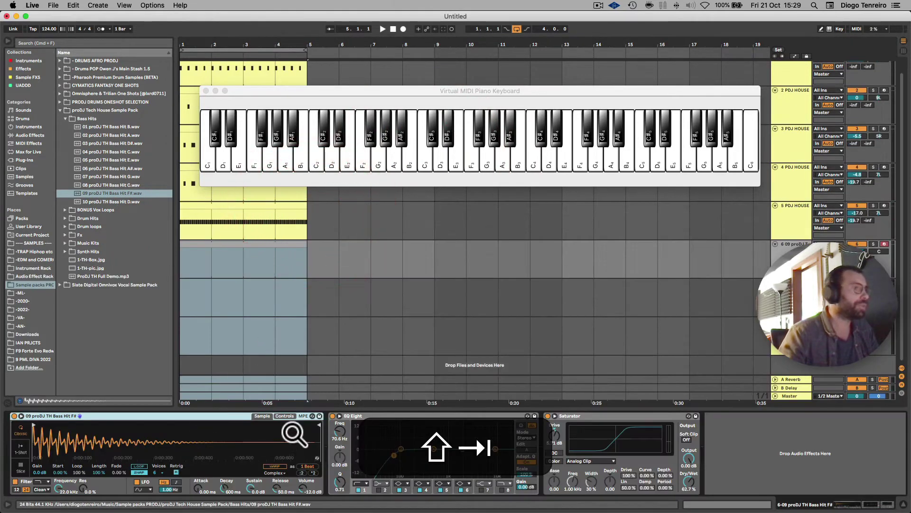
{"action": "left_click", "coordinate": [285, 416]}
{"action": "key", "text": "6"}
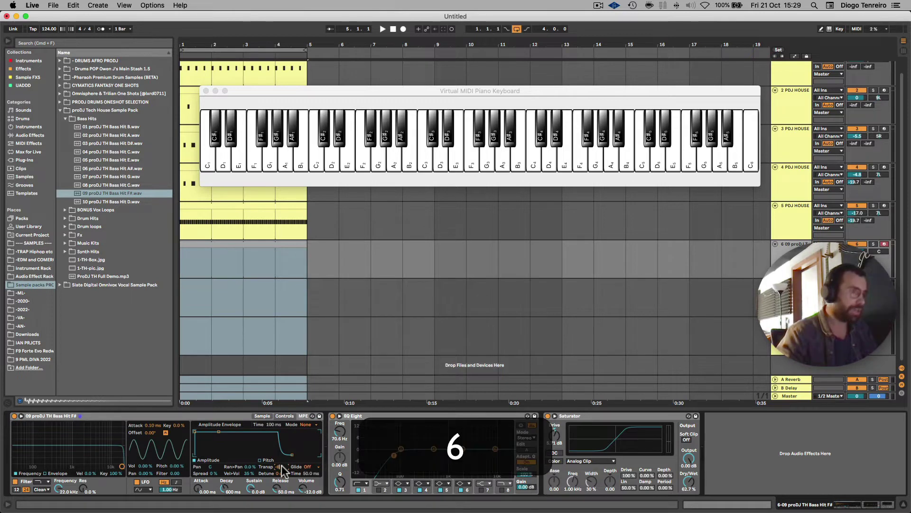
Step: Turn on draw mode and add a Tuner after the Saturator on the bass track
{"action": "double_click", "coordinate": [240, 239]}
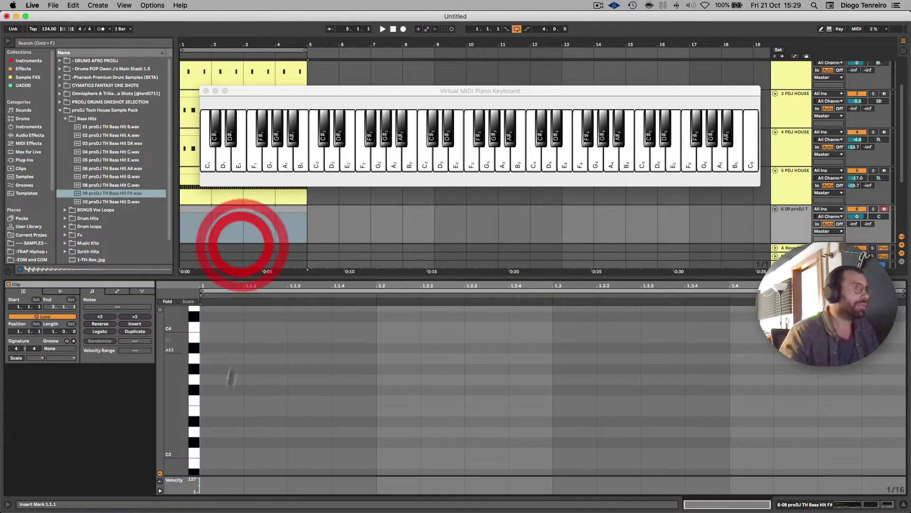
{"action": "key", "text": "v"}
{"action": "key", "text": "shift+Tab"}
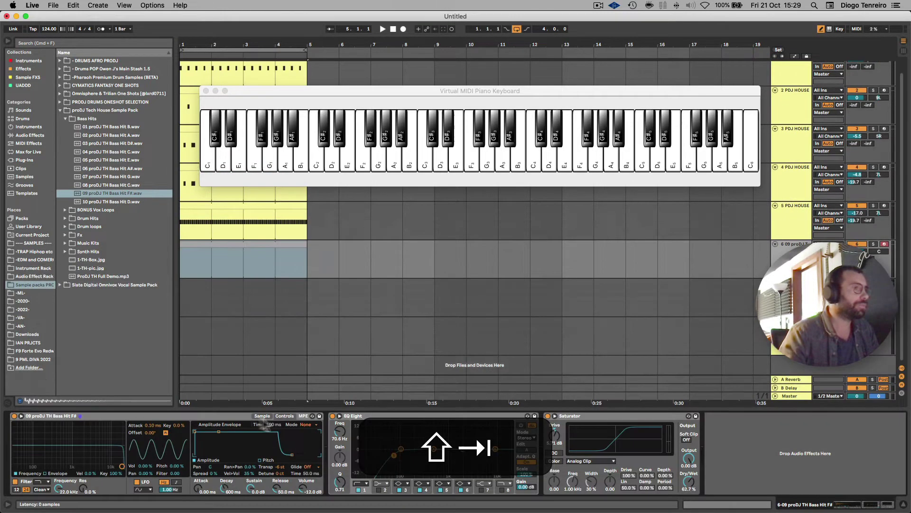
{"action": "left_click", "coordinate": [42, 136]}
{"action": "left_click_drag", "start_coordinate": [71, 365], "coordinate": [773, 470]}
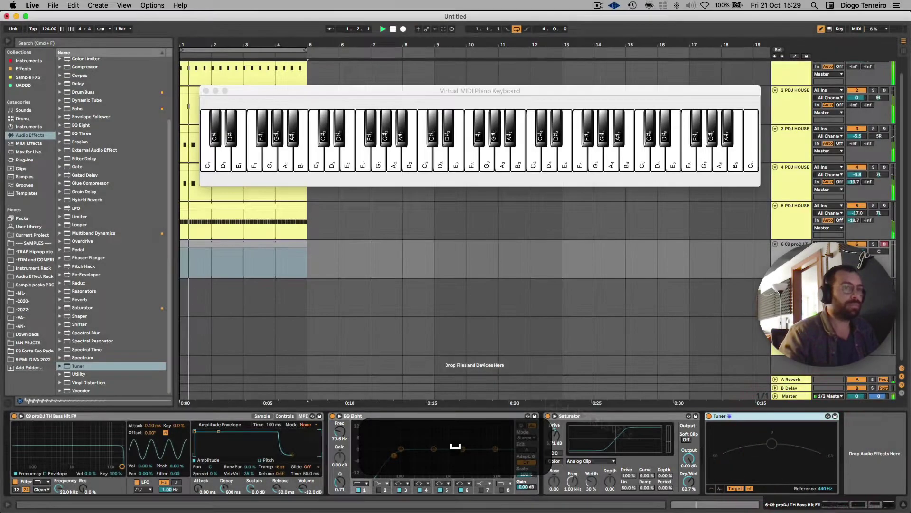
Step: Draw sixteenth-note G3 hits at 1.1.1, 1.1.4, 1.2.3, 1.3.2, 1.4.1 and 1.4.3 in the bass clip
{"action": "double_click", "coordinate": [252, 244]}
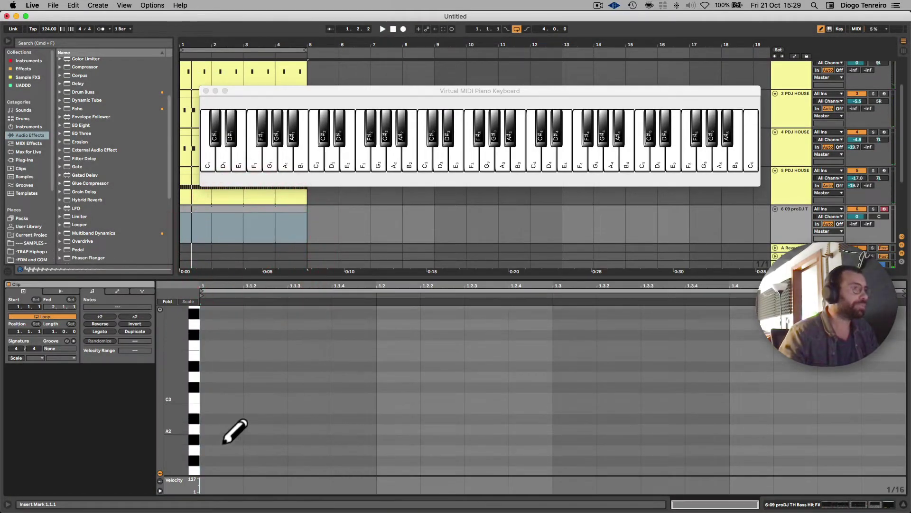
{"action": "scroll", "coordinate": [227, 434], "scroll_direction": "up", "scroll_amount": 3}
{"action": "left_click", "coordinate": [221, 385]}
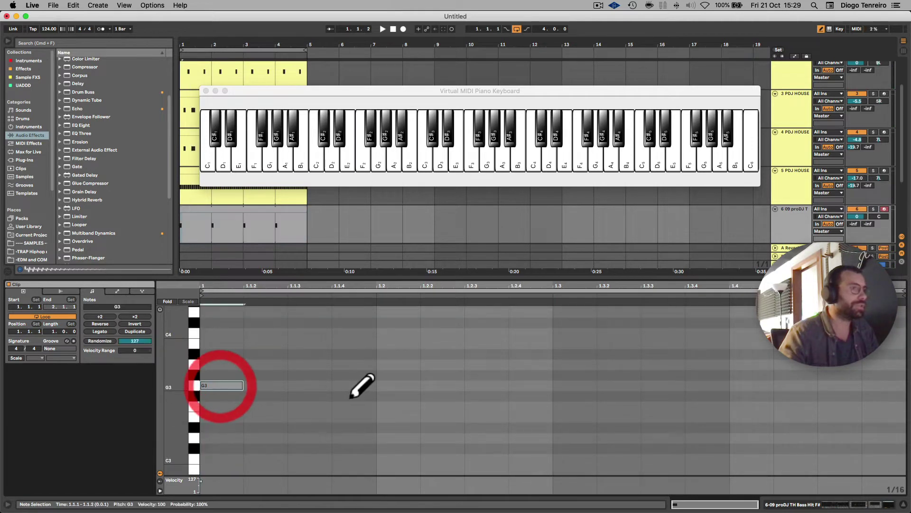
{"action": "left_click", "coordinate": [356, 385]}
{"action": "left_click", "coordinate": [484, 385]}
{"action": "key", "text": "space"}
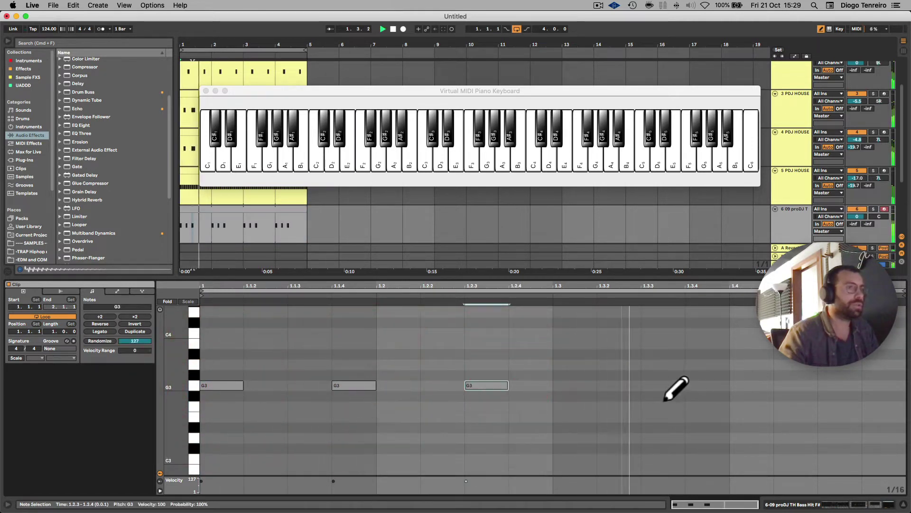
{"action": "left_click", "coordinate": [619, 385]}
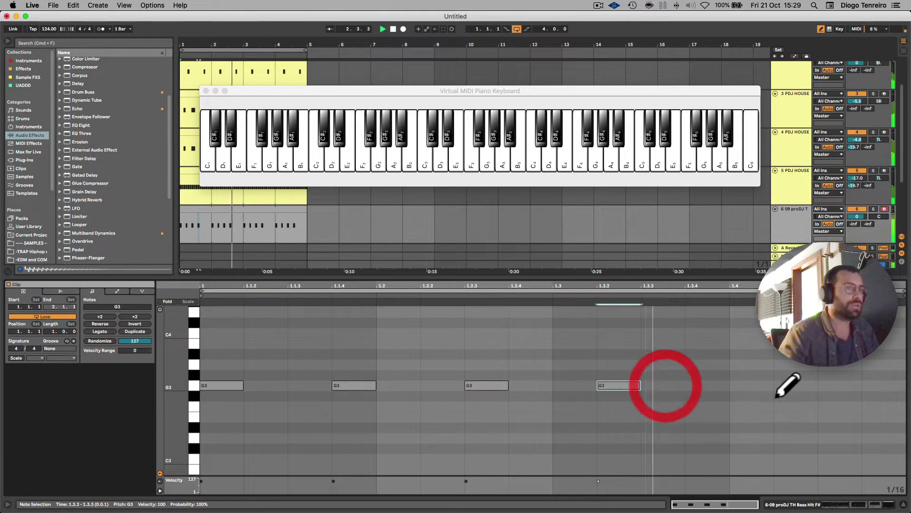
{"action": "left_click", "coordinate": [796, 385]}
{"action": "left_click", "coordinate": [781, 386]}
{"action": "left_click", "coordinate": [762, 386]}
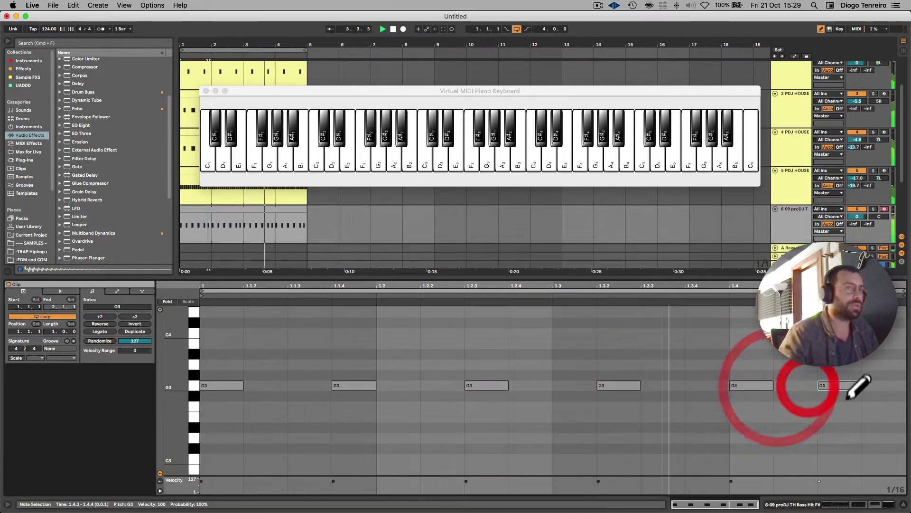
{"action": "left_click", "coordinate": [845, 385]}
Step: Delete the bass note at 1.4.1 and lengthen the first note until just before the second one
{"action": "key", "text": "b"}
{"action": "left_click", "coordinate": [755, 385]}
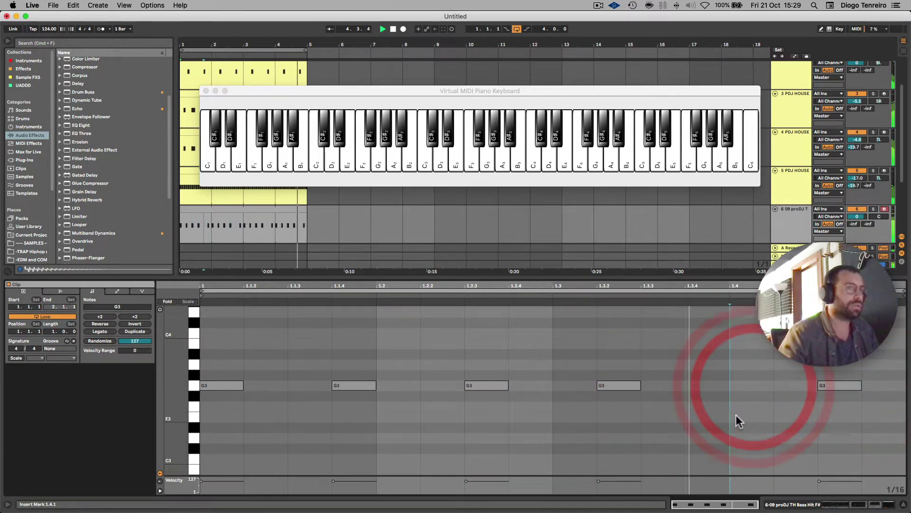
{"action": "left_click_drag", "start_coordinate": [248, 392], "coordinate": [318, 386]}
{"action": "key", "text": "shift"}
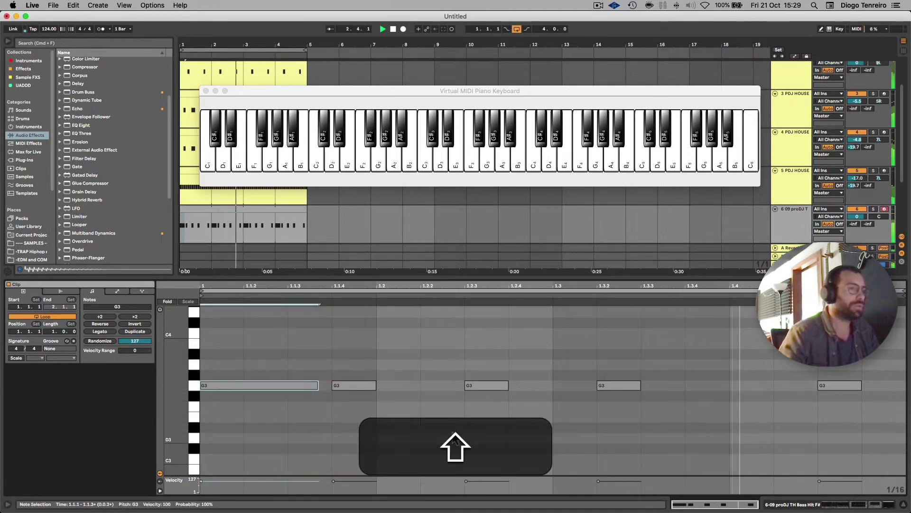
Step: Remove the EQ Eight and the Tuner from the bass track and set the Saturator's drive to 6.29 dB
{"action": "key", "text": "shift+Tab"}
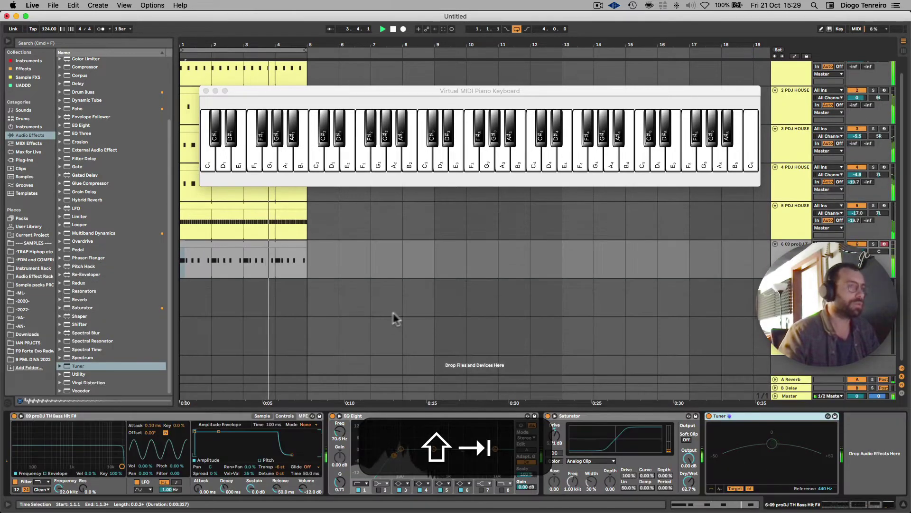
{"action": "left_click", "coordinate": [439, 417]}
{"action": "key", "text": "BackSpace"}
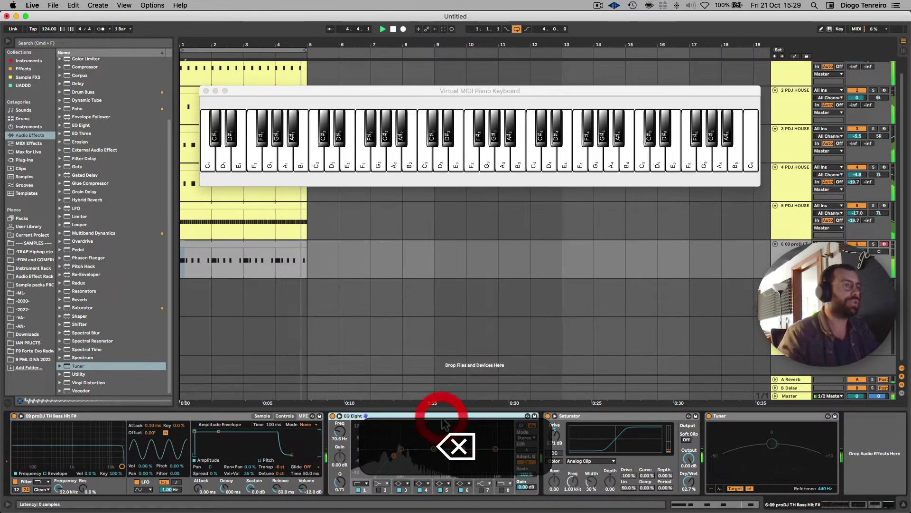
{"action": "left_click_drag", "start_coordinate": [339, 437], "coordinate": [339, 436]}
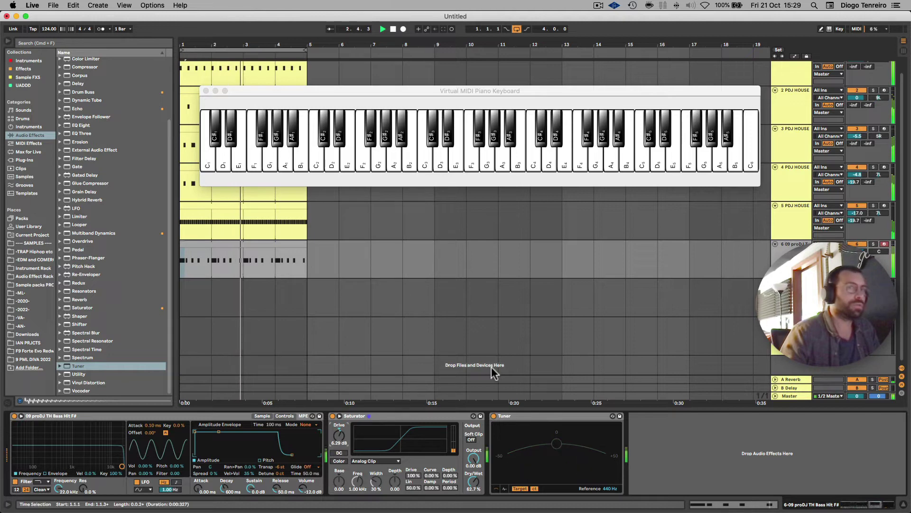
{"action": "key", "text": "space"}
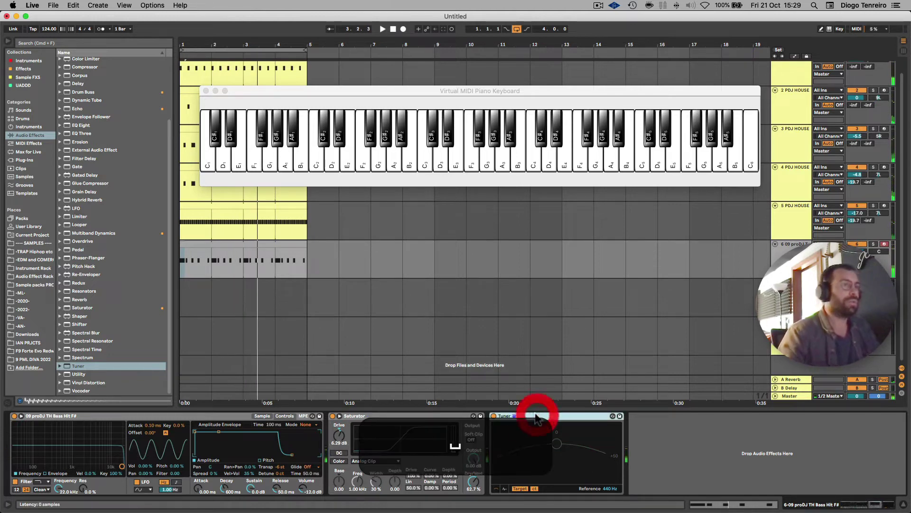
{"action": "key", "text": "BackSpace"}
Step: Insert a new MIDI track directly below the bass track and select it
{"action": "right_click", "coordinate": [793, 244]}
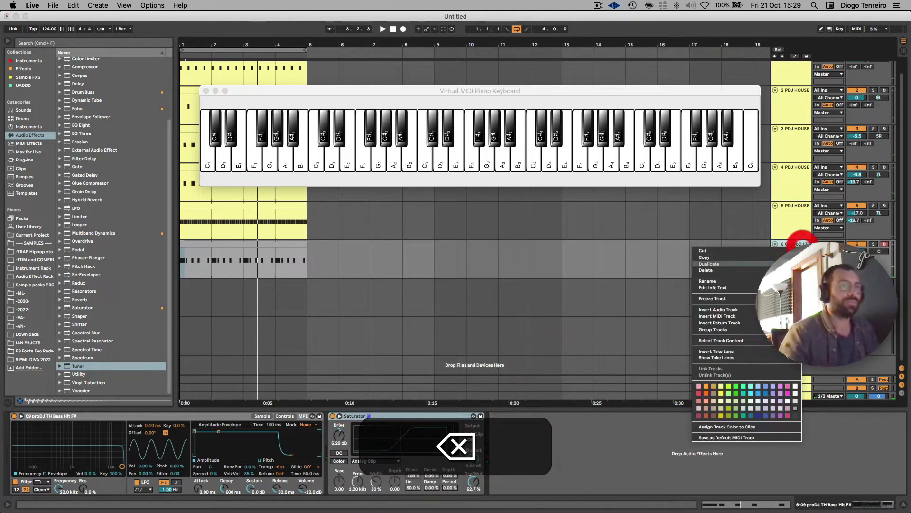
{"action": "left_click", "coordinate": [730, 317]}
{"action": "left_click", "coordinate": [775, 283]}
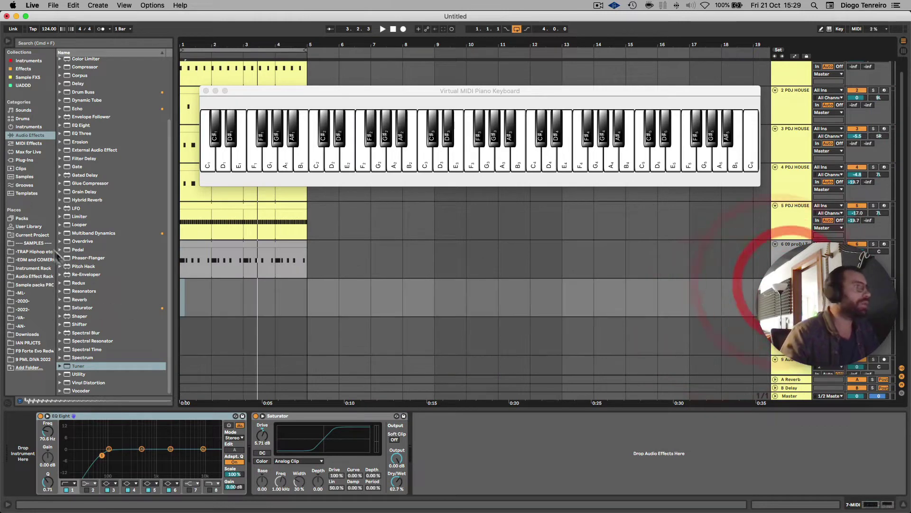
Step: Browse the One Shots of the Slate Digital Omnivox Vocal Sample Pack and audition samples around 40_C#m and 41_Em
{"action": "left_click", "coordinate": [38, 287]}
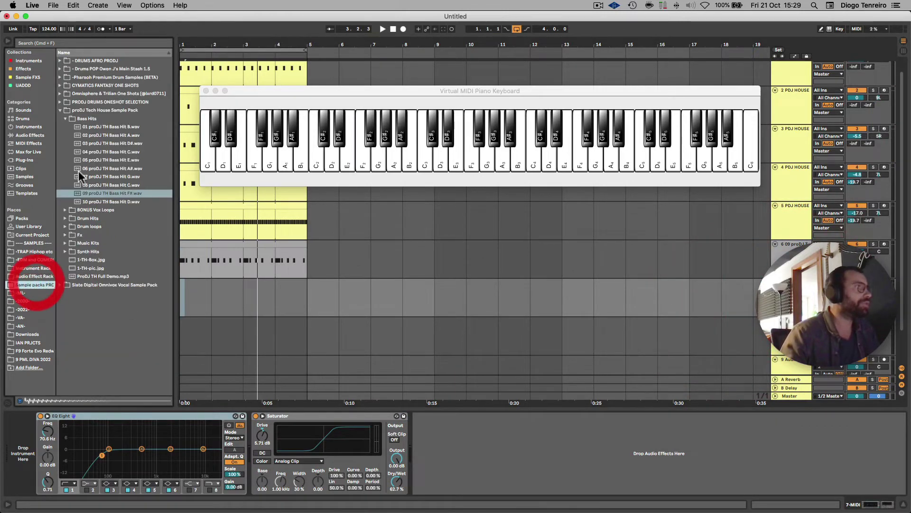
{"action": "left_click", "coordinate": [59, 117]}
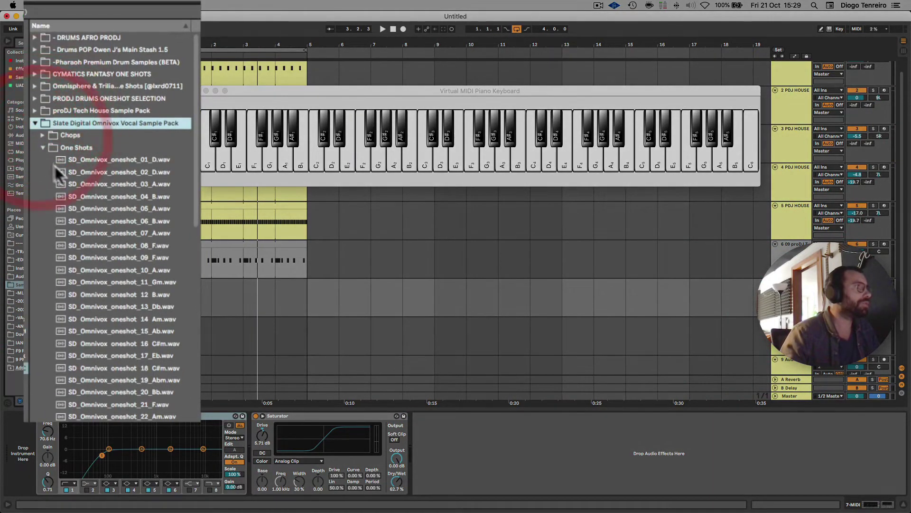
{"action": "left_click", "coordinate": [114, 295]}
{"action": "scroll", "coordinate": [114, 309], "scroll_direction": "down", "scroll_amount": 10}
{"action": "left_click", "coordinate": [108, 320]}
{"action": "key", "text": "Down"}
{"action": "key", "text": "Down"}
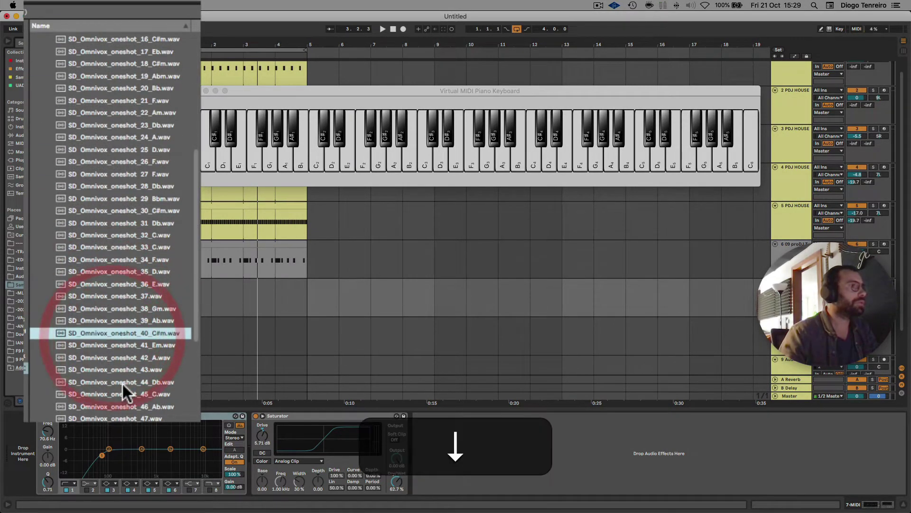
{"action": "double_click", "coordinate": [229, 247]}
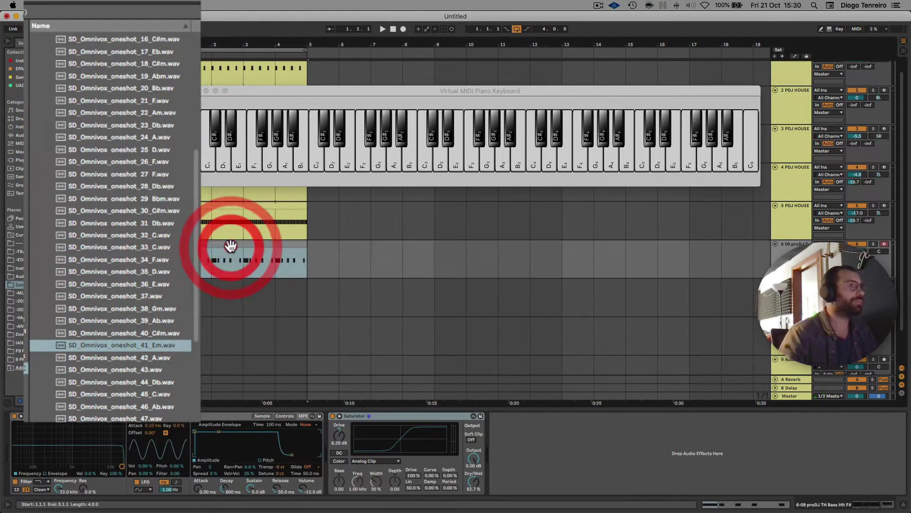
{"action": "key", "text": "shift+Tab"}
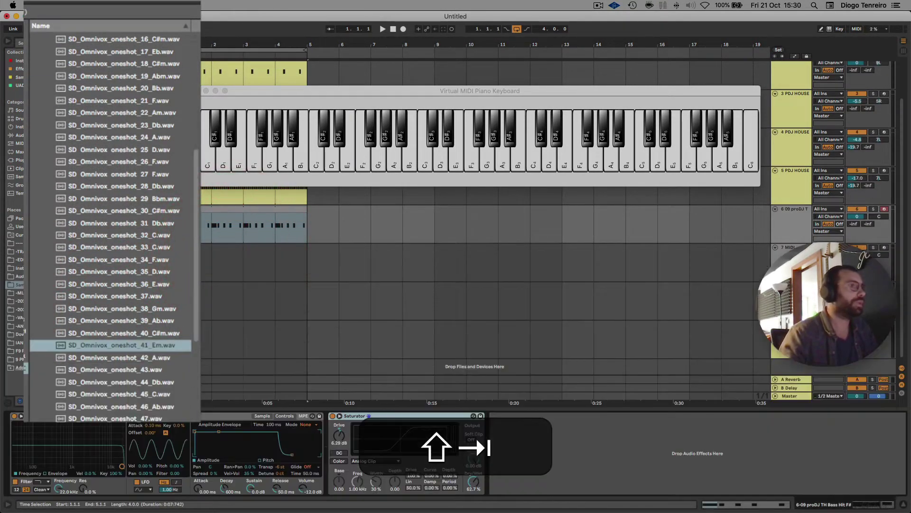
Step: Audition more Omnivox vocal one-shots, including 38_Gm and those from 59_Ebm through the mid-60s
{"action": "left_click", "coordinate": [126, 309]}
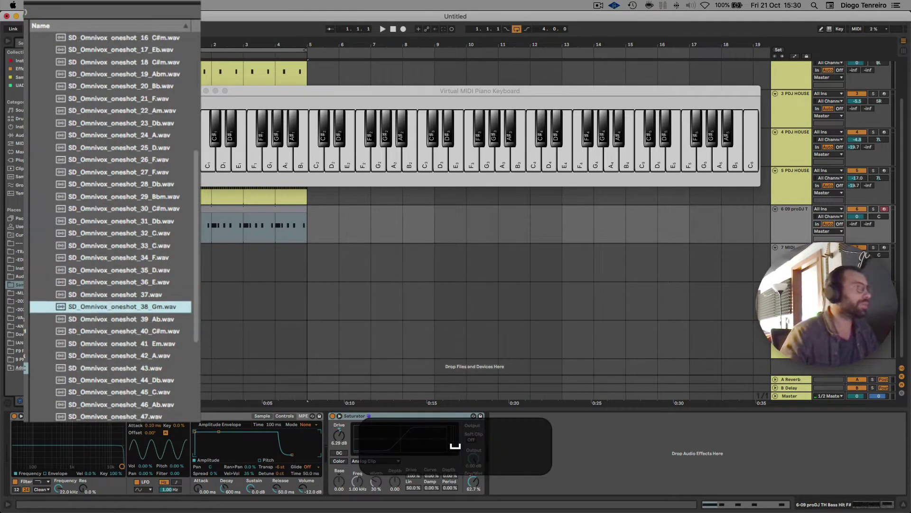
{"action": "scroll", "coordinate": [119, 408], "scroll_direction": "down", "scroll_amount": 5}
{"action": "left_click", "coordinate": [108, 396]}
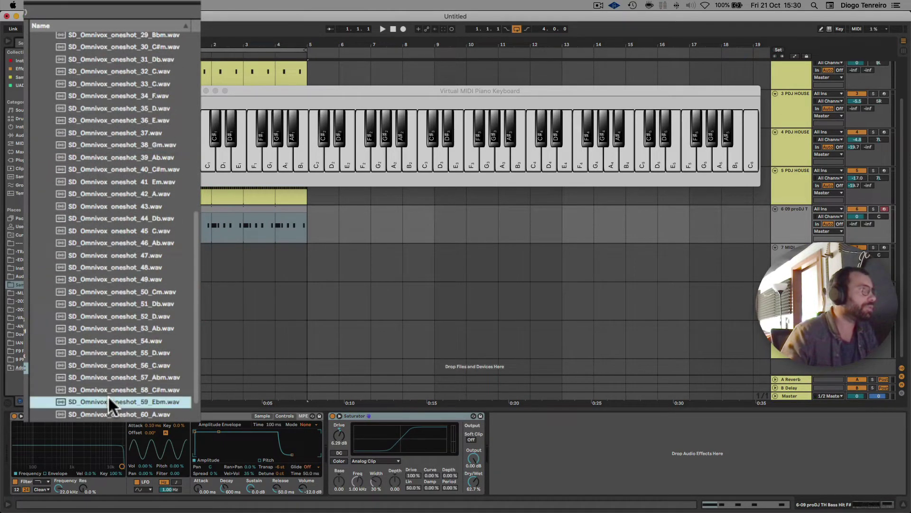
{"action": "key", "text": "Down"}
{"action": "key", "text": "Down"}
{"action": "key", "text": "Down"}
{"action": "key", "text": "Up"}
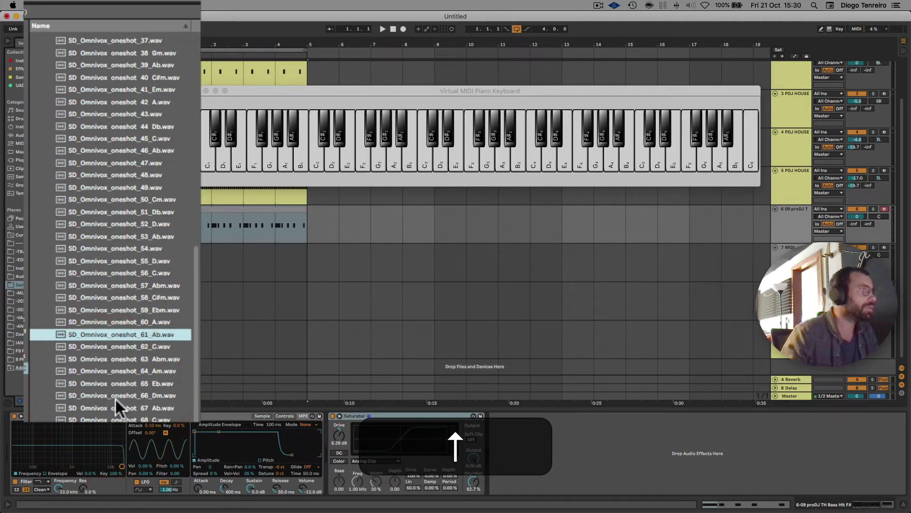
{"action": "left_click", "coordinate": [114, 361]}
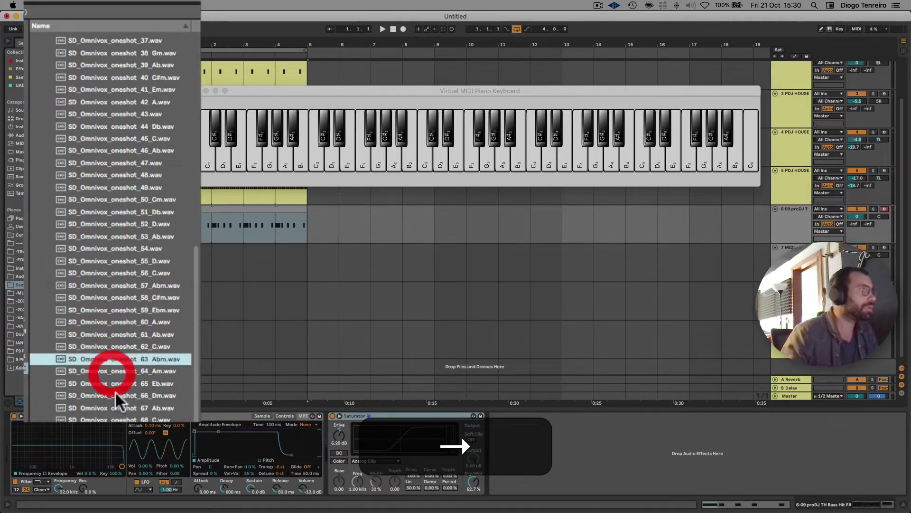
{"action": "key", "text": "Down"}
{"action": "key", "text": "Down"}
{"action": "scroll", "coordinate": [116, 391], "scroll_direction": "down", "scroll_amount": 3}
Step: Audition SD_Omnivox_oneshot_71_G.wav and load it onto the new MIDI track
{"action": "left_click", "coordinate": [109, 367]}
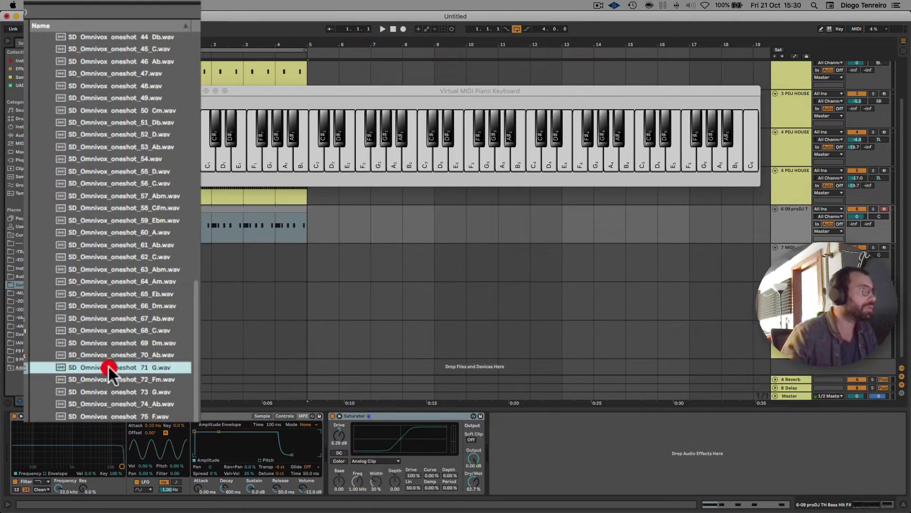
{"action": "key", "text": "Right"}
{"action": "key", "text": "space"}
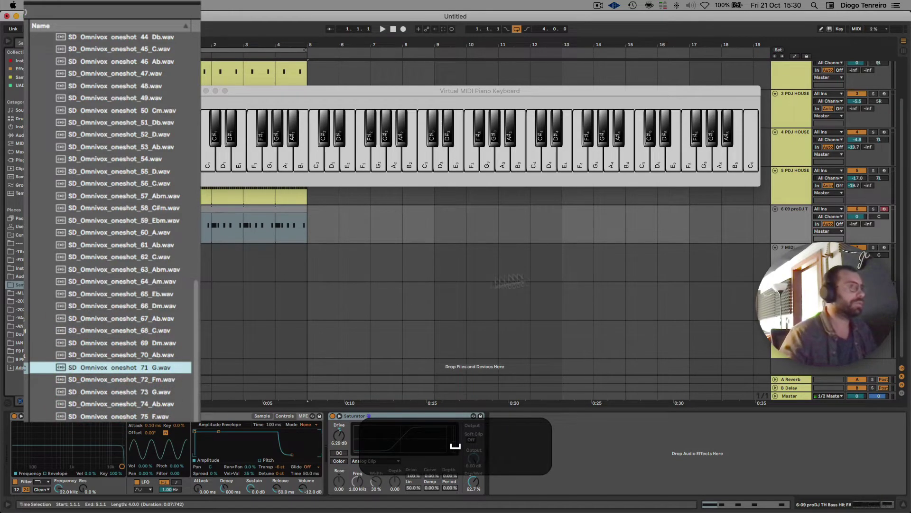
{"action": "left_click", "coordinate": [783, 268]}
{"action": "double_click", "coordinate": [122, 286]}
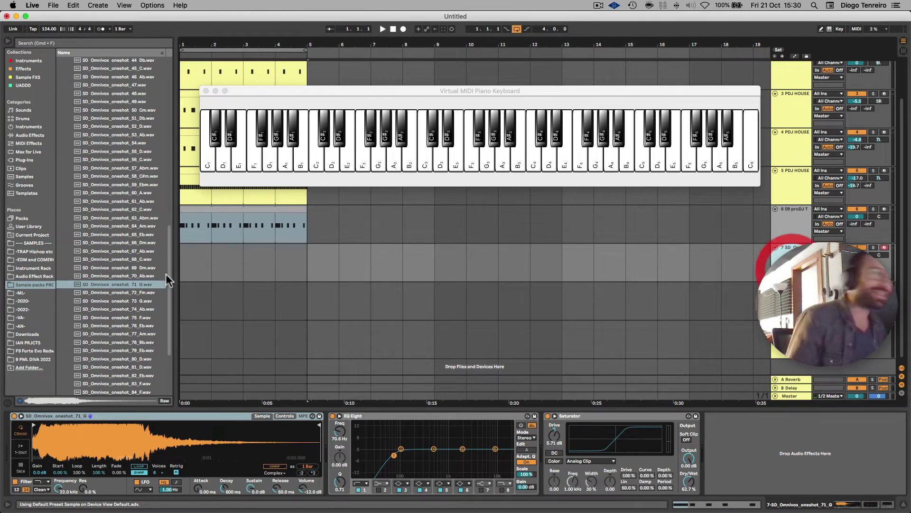
Step: Copy the bass clip onto the vocal track and delete the long first G3 note in the copy
{"action": "left_click_drag", "start_coordinate": [197, 223], "coordinate": [206, 260]}
{"action": "double_click", "coordinate": [205, 260]}
{"action": "double_click", "coordinate": [280, 384]}
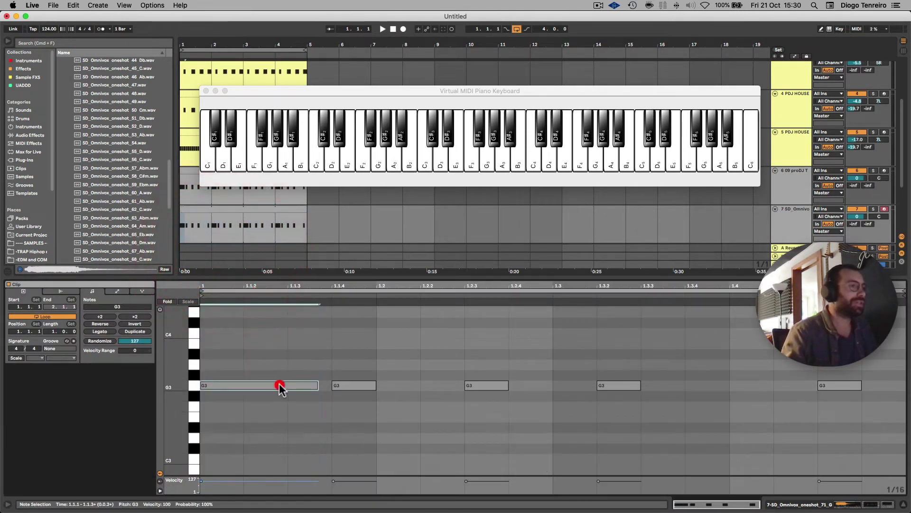
Step: Move the vocal clip's note at 1.1.4 to C3 on beat 1.2 and delete the remaining G3 notes
{"action": "left_click_drag", "start_coordinate": [351, 385], "coordinate": [403, 386]}
{"action": "left_click_drag", "start_coordinate": [403, 348], "coordinate": [402, 347]}
{"action": "scroll", "coordinate": [415, 384], "scroll_direction": "up", "scroll_amount": 4}
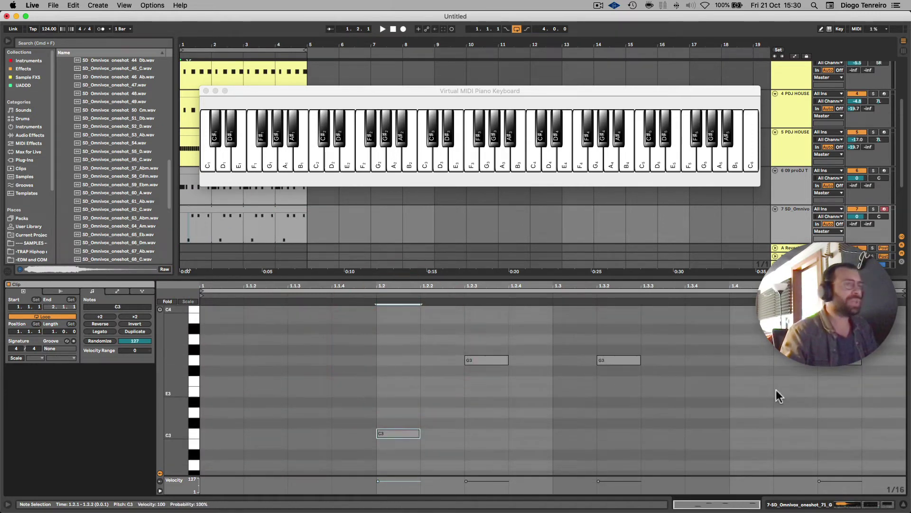
{"action": "left_click_drag", "start_coordinate": [622, 369], "coordinate": [456, 350]}
{"action": "key", "text": "BackSpace"}
Step: Draw a second sixteenth-note C3 on beat 1.4 of the vocal clip and play the result
{"action": "key", "text": "b"}
{"action": "left_click", "coordinate": [747, 433]}
{"action": "key", "text": "space"}
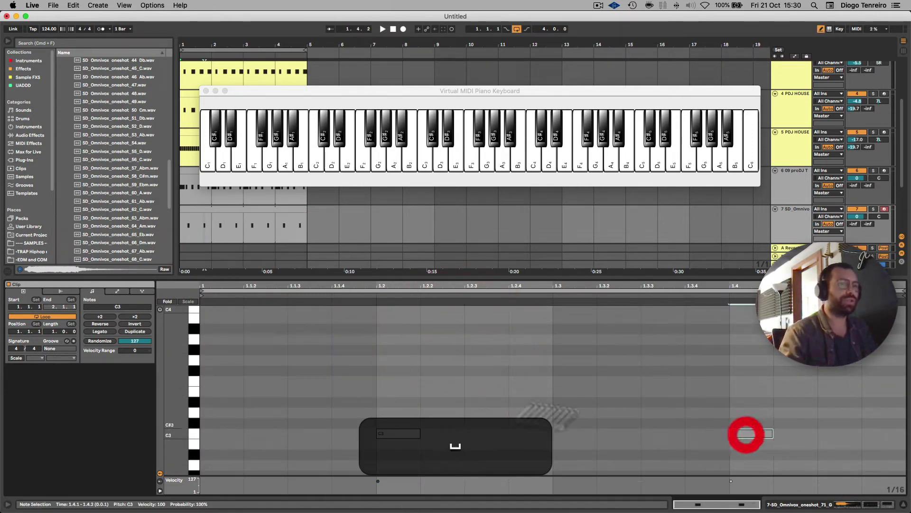
{"action": "key", "text": "shift+Tab"}
{"action": "key", "text": "shift+space"}
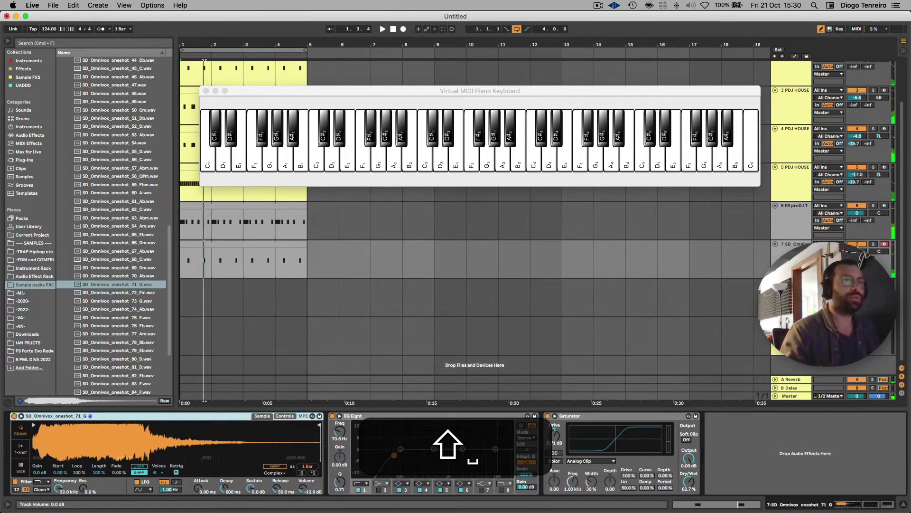
Step: Shorten both C3 notes in the vocal clip to a little over half a sixteenth
{"action": "double_click", "coordinate": [239, 259]}
{"action": "key", "text": "b"}
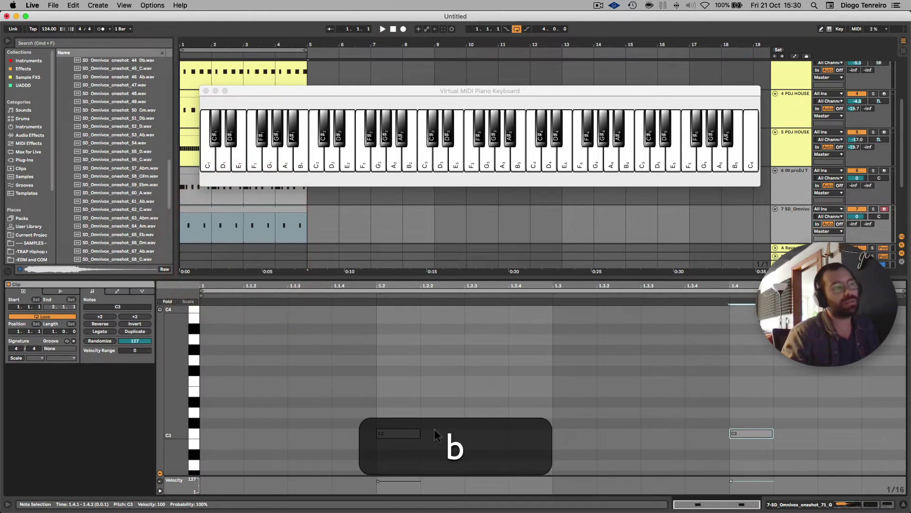
{"action": "left_click_drag", "start_coordinate": [797, 447], "coordinate": [431, 403]}
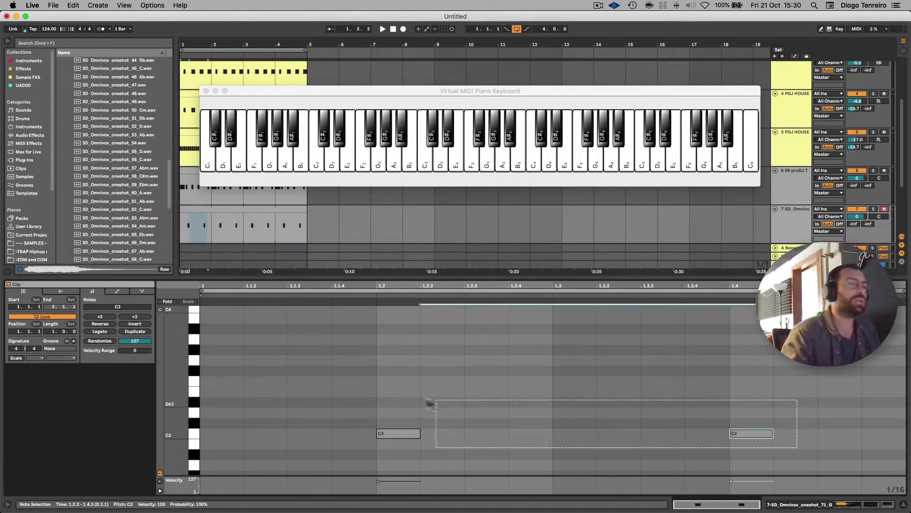
{"action": "left_click_drag", "start_coordinate": [426, 444], "coordinate": [409, 442]}
Step: Set the vocal track's volume to -9.8 dB and move the sampler's start point inward on the 71_G sample during playback
{"action": "key", "text": "shift+super+Tab"}
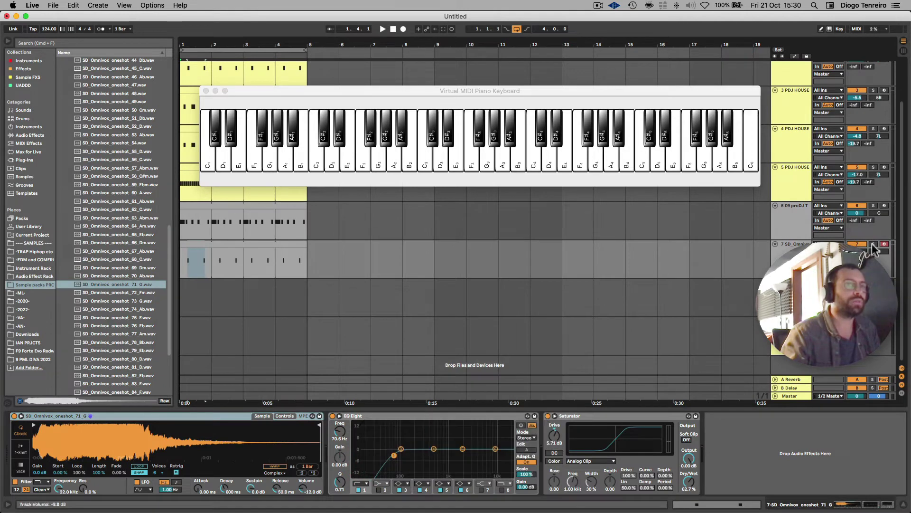
{"action": "key", "text": "space"}
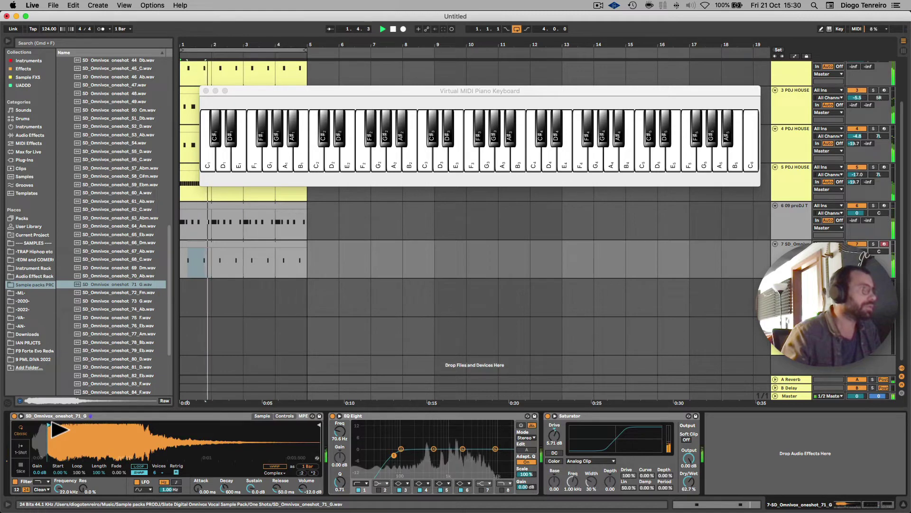
{"action": "left_click", "coordinate": [51, 429]}
{"action": "key", "text": "space"}
Step: Replace the vocal sampler's sample with SD_Omnivox_oneshot_73_G.wav and trim its start during playback
{"action": "left_click_drag", "start_coordinate": [129, 302], "coordinate": [92, 442]}
{"action": "key", "text": "space"}
{"action": "key", "text": "space"}
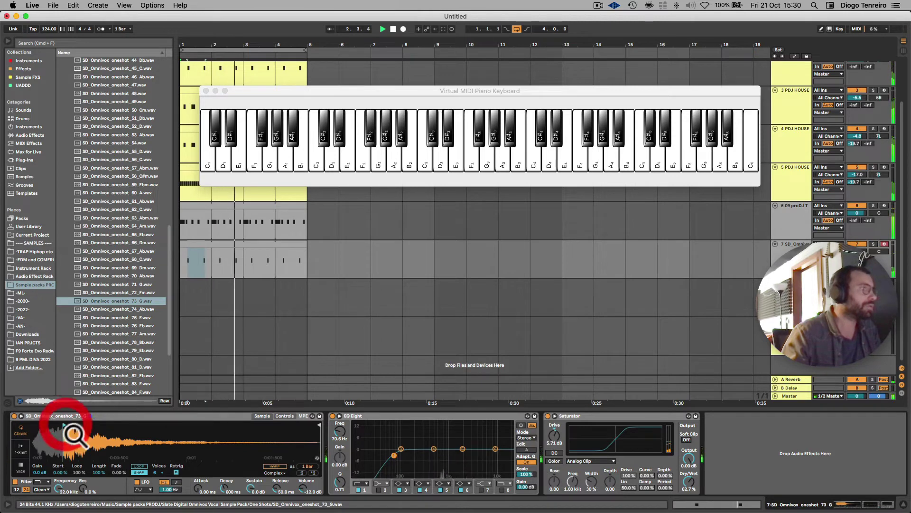
Step: Replace the vocal sampler's sample with SD_Omnivox_oneshot_90_A.wav and transpose it by -2 st, testing it on the virtual piano
{"action": "double_click", "coordinate": [238, 246]}
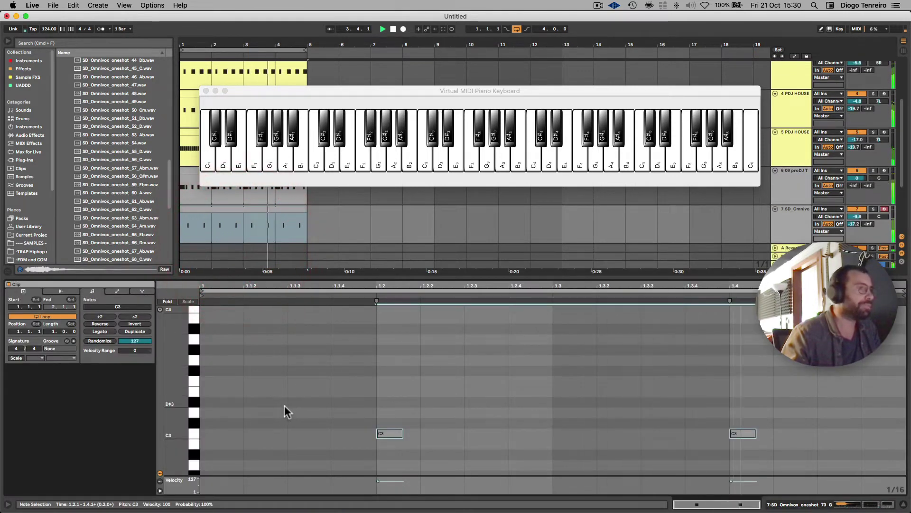
{"action": "key", "text": "shift+Tab"}
{"action": "scroll", "coordinate": [119, 340], "scroll_direction": "down", "scroll_amount": 5}
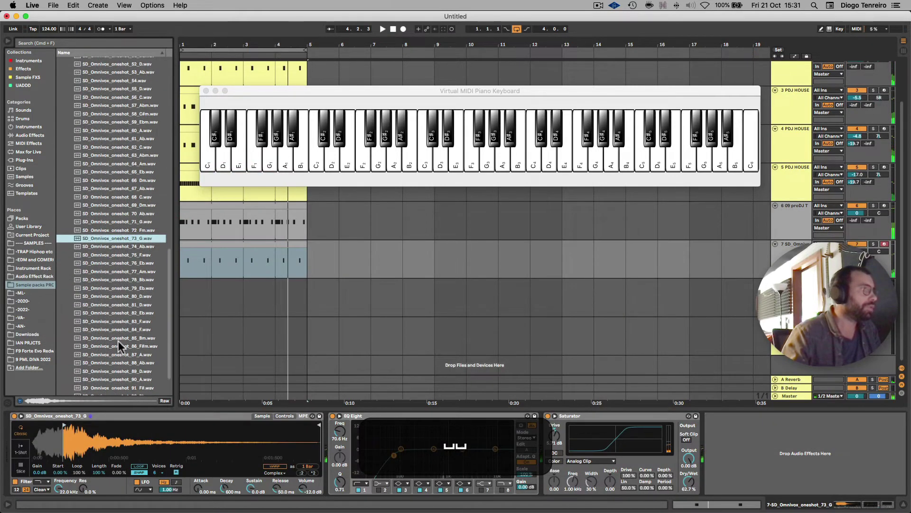
{"action": "left_click", "coordinate": [114, 341]}
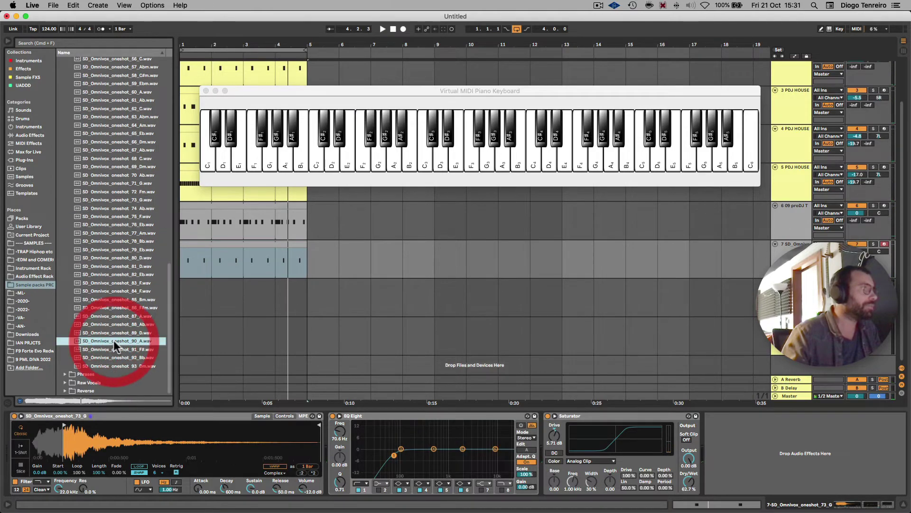
{"action": "key", "text": "space"}
{"action": "left_click_drag", "start_coordinate": [113, 341], "coordinate": [98, 441]}
{"action": "left_click", "coordinate": [285, 416]}
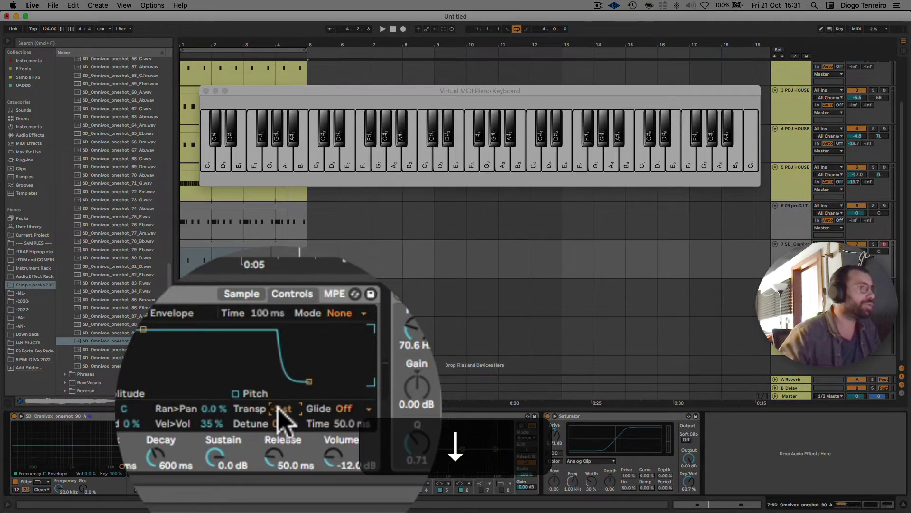
{"action": "left_click", "coordinate": [387, 167]}
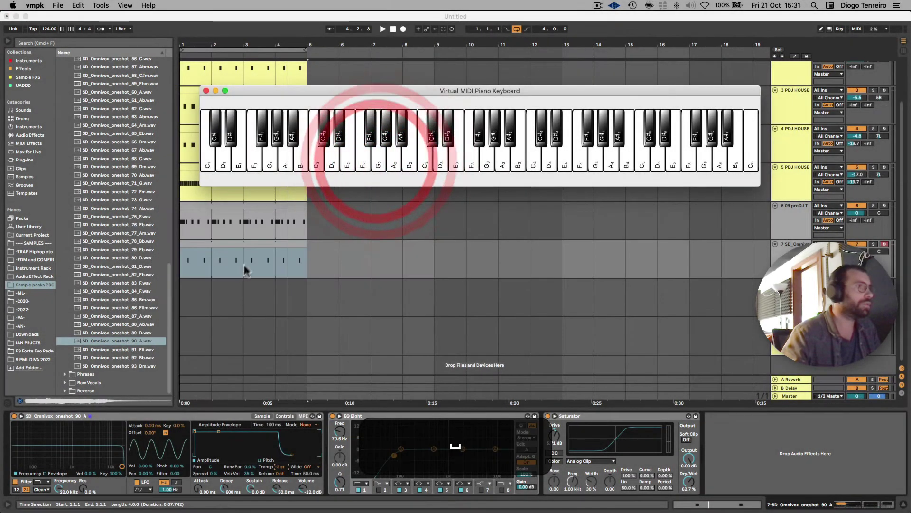
Step: Lengthen both C3 notes in the vocal clip to nearly a full sixteenth during playback
{"action": "left_click", "coordinate": [248, 249]}
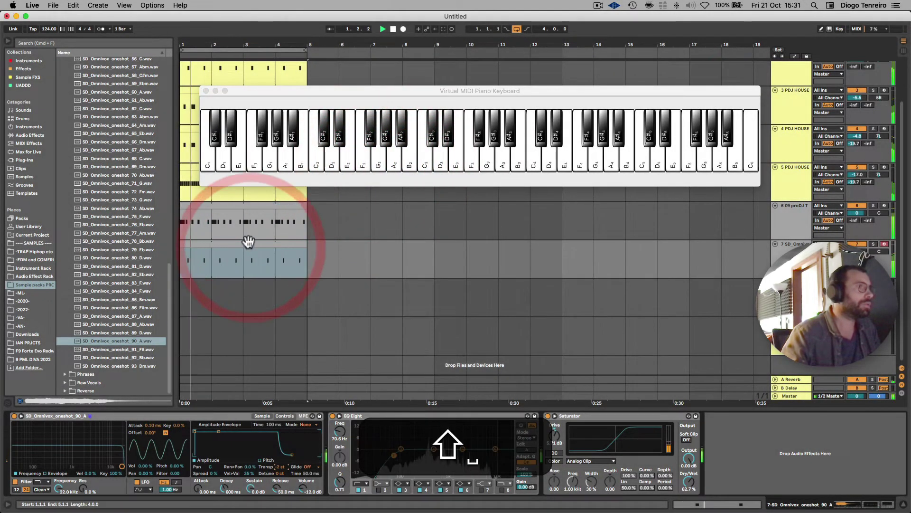
{"action": "key", "text": "shift+Tab"}
{"action": "left_click_drag", "start_coordinate": [777, 451], "coordinate": [360, 398]}
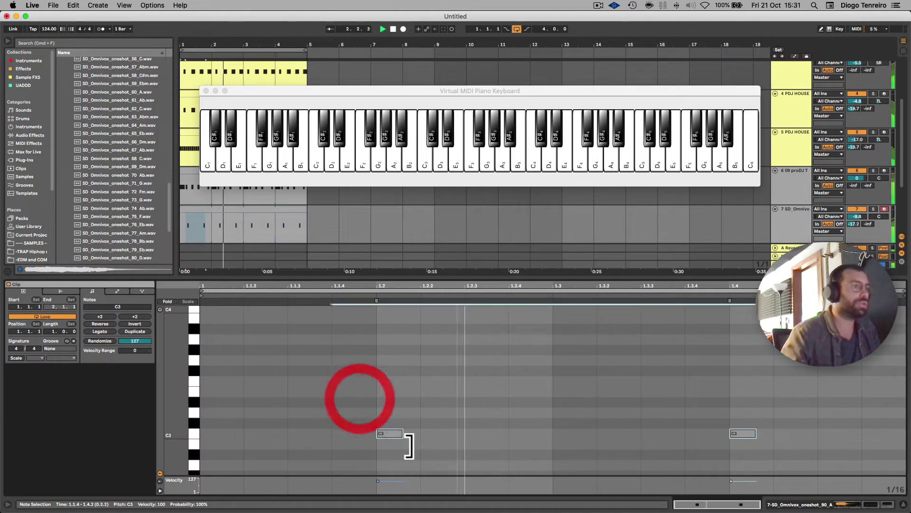
{"action": "left_click_drag", "start_coordinate": [403, 434], "coordinate": [429, 435]}
{"action": "key", "text": "super+shift+Tab"}
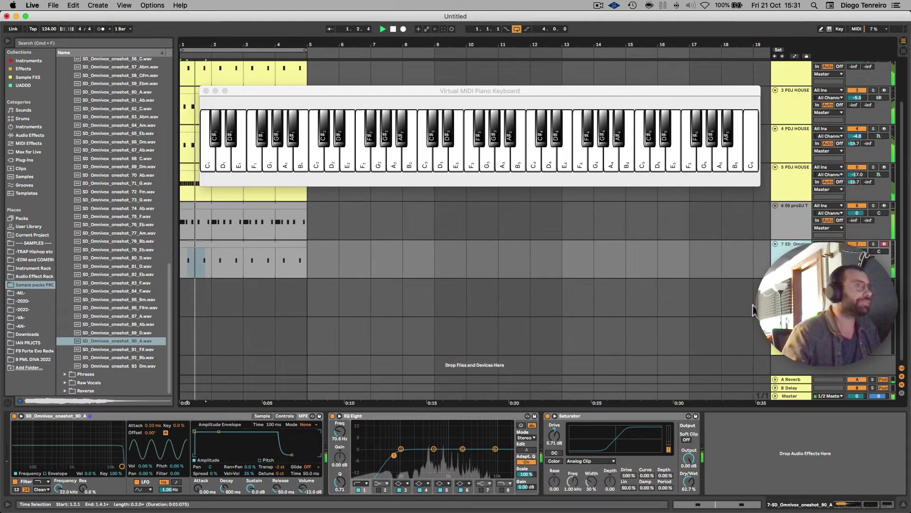
Step: Add a MIDI track below the vocal track and open the Synth Hits folder of the proDJ Tech House Sample Pack
{"action": "key", "text": "space"}
{"action": "key", "text": "shift+super+t"}
{"action": "scroll", "coordinate": [124, 254], "scroll_direction": "up", "scroll_amount": 10}
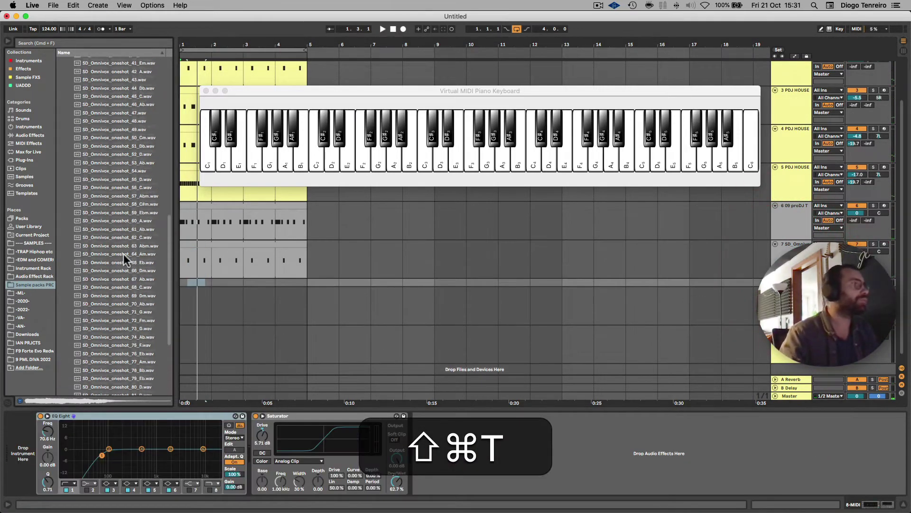
{"action": "scroll", "coordinate": [123, 263], "scroll_direction": "up", "scroll_amount": 5}
{"action": "left_click", "coordinate": [98, 118]}
{"action": "key", "text": "Left"}
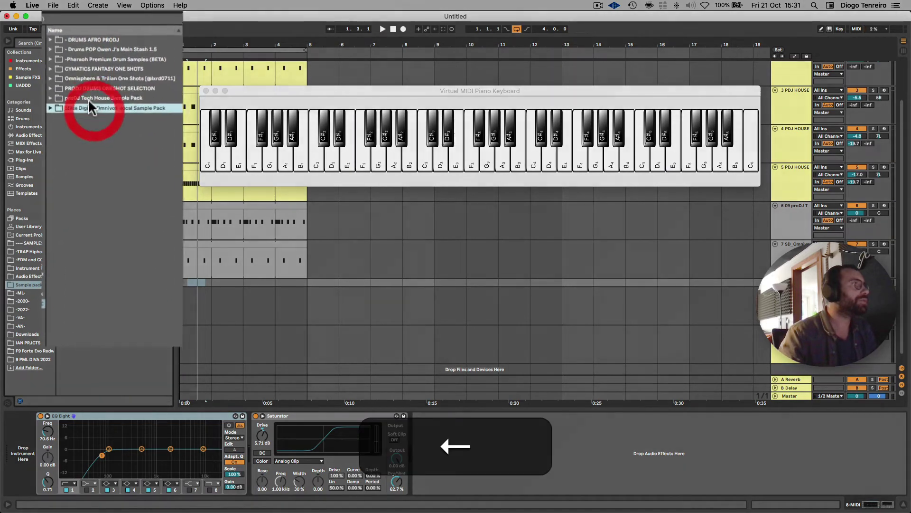
{"action": "left_click", "coordinate": [96, 111]}
{"action": "key", "text": "Right"}
{"action": "left_click", "coordinate": [81, 317]}
{"action": "key", "text": "Right"}
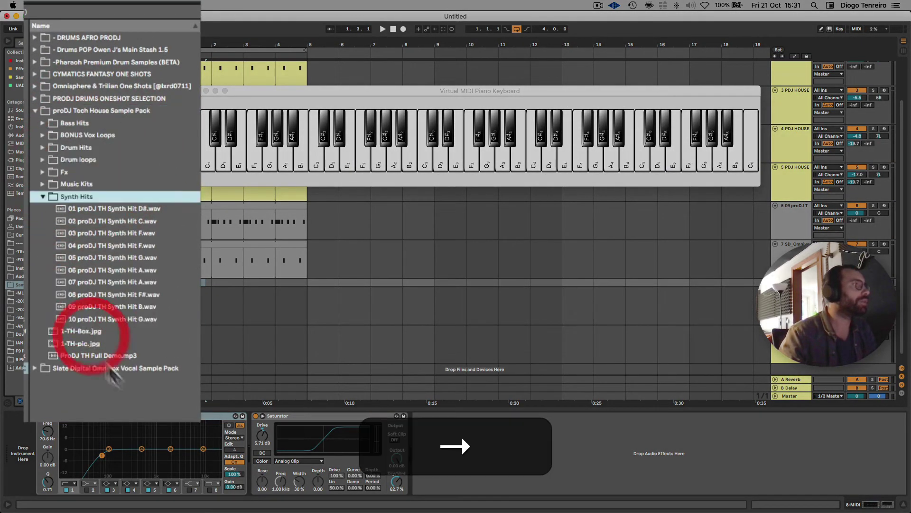
Step: Audition the synth hits and load 08 proDJ TH Synth Hit F#.wav as a sampler on the new MIDI track
{"action": "key", "text": "Down"}
{"action": "key", "text": "Down"}
{"action": "key", "text": "Down"}
{"action": "key", "text": "Down"}
{"action": "key", "text": "Down"}
{"action": "key", "text": "Down"}
{"action": "key", "text": "Down"}
{"action": "key", "text": "Down"}
{"action": "key", "text": "Down"}
{"action": "key", "text": "Down"}
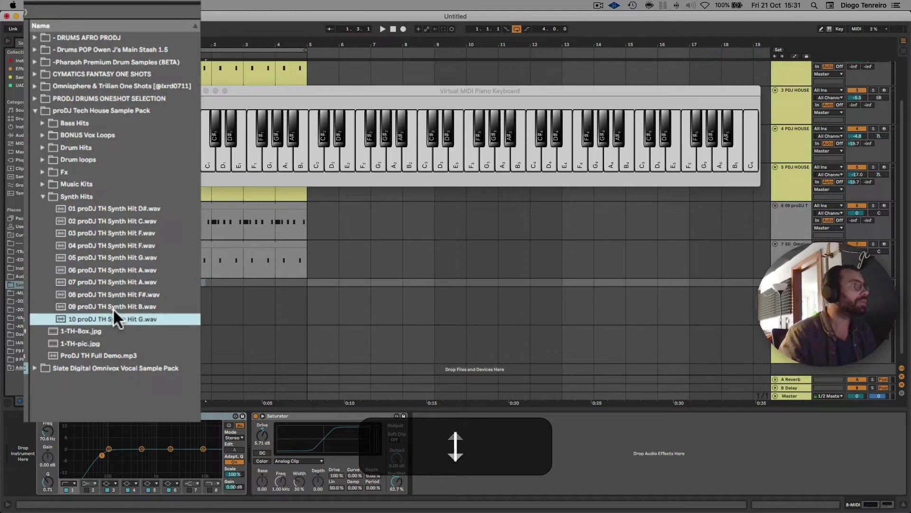
{"action": "key", "text": "Up"}
{"action": "key", "text": "Up"}
{"action": "key", "text": "Right"}
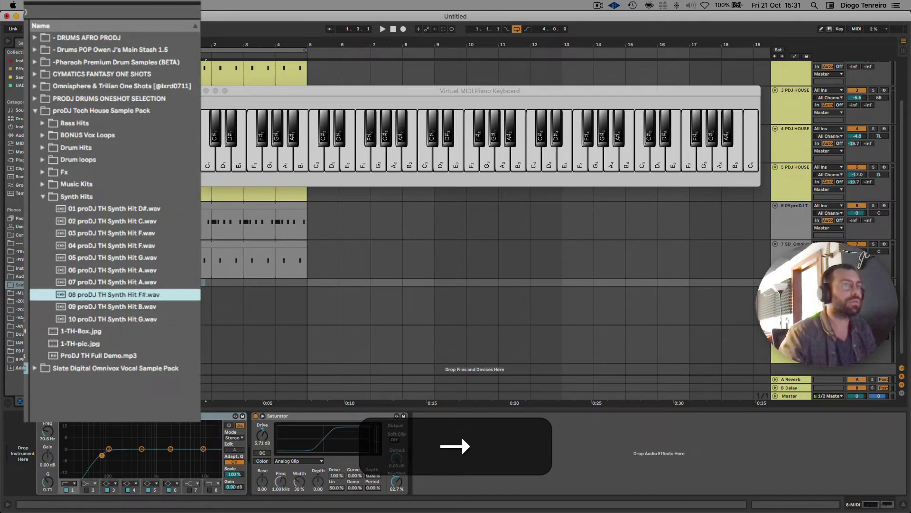
{"action": "left_click", "coordinate": [776, 282]}
{"action": "left_click", "coordinate": [788, 311]}
{"action": "double_click", "coordinate": [90, 279]}
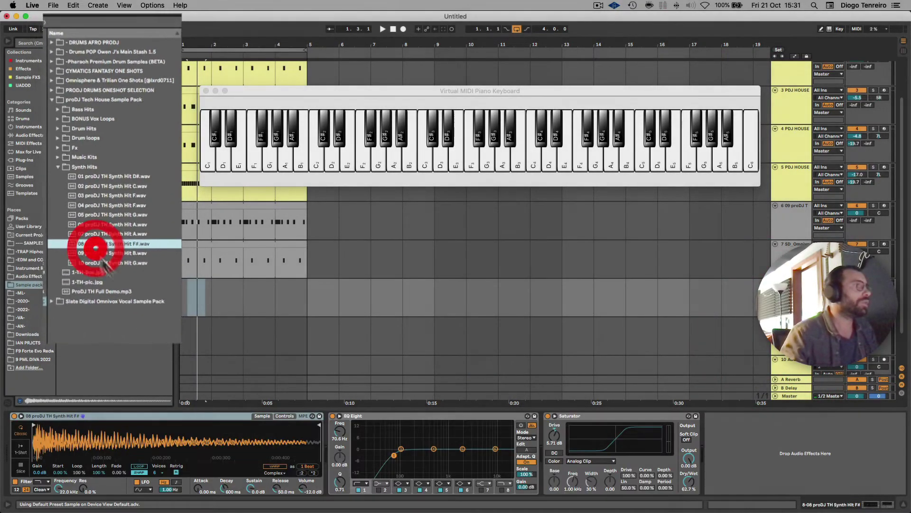
Step: Test the synth hit with virtual piano notes from F#2 down to C2 and transpose its sampler by -6 st
{"action": "left_click", "coordinate": [375, 142]}
{"action": "left_click", "coordinate": [375, 141]}
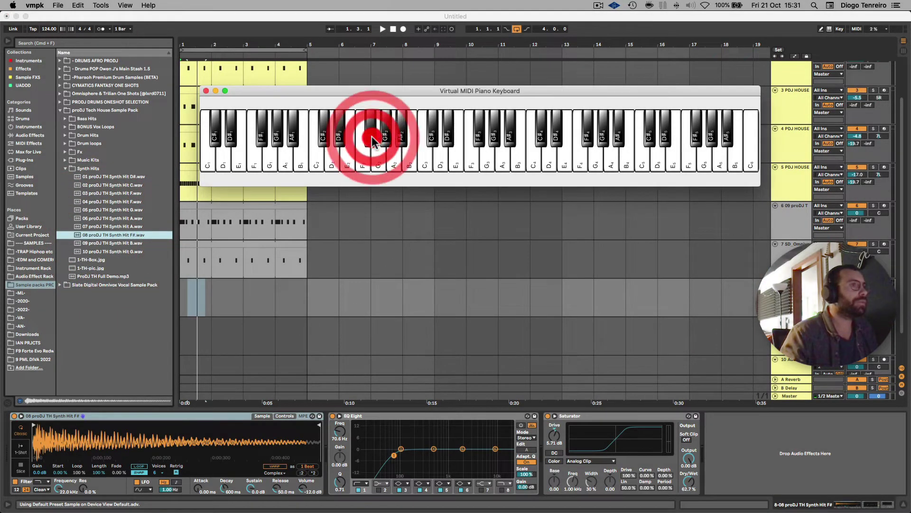
{"action": "left_click", "coordinate": [359, 156]}
{"action": "left_click", "coordinate": [342, 151]}
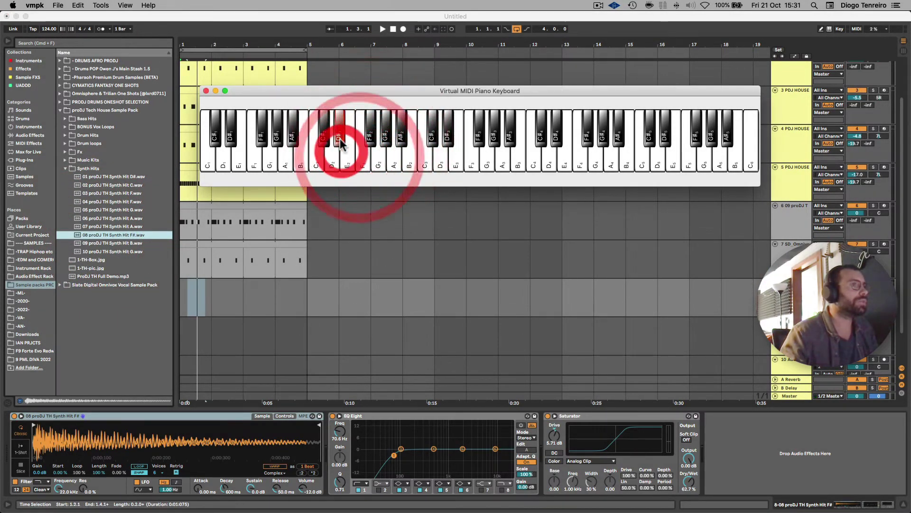
{"action": "left_click", "coordinate": [333, 148]}
{"action": "left_click", "coordinate": [325, 144]}
{"action": "left_click", "coordinate": [320, 148]}
{"action": "left_click", "coordinate": [318, 161]}
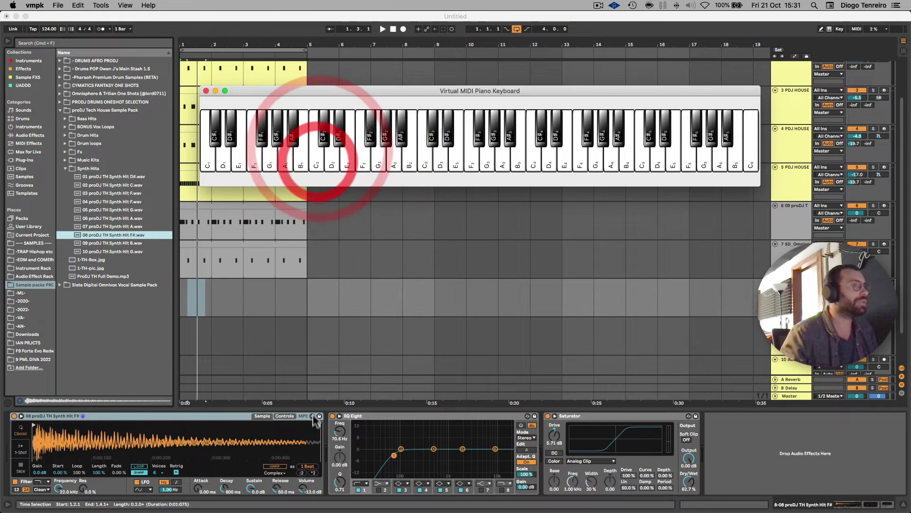
{"action": "left_click", "coordinate": [285, 416]}
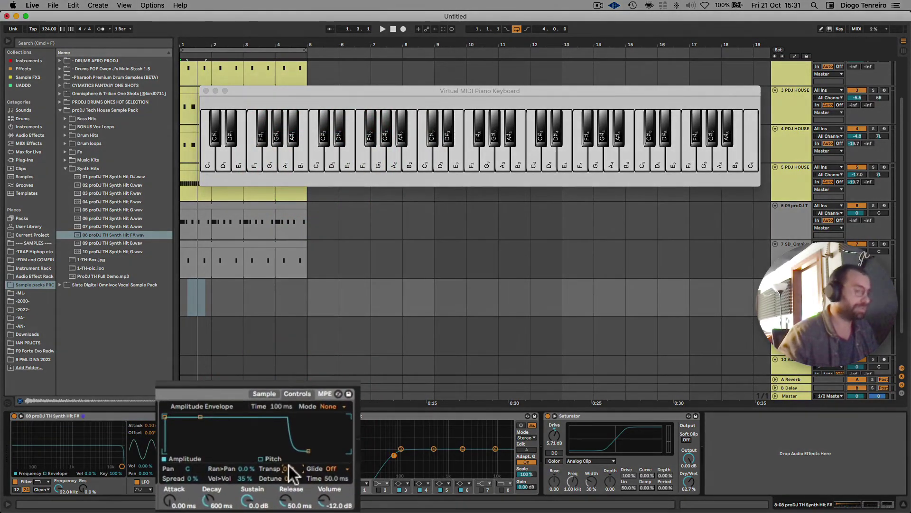
{"action": "type", "text": "-6"}
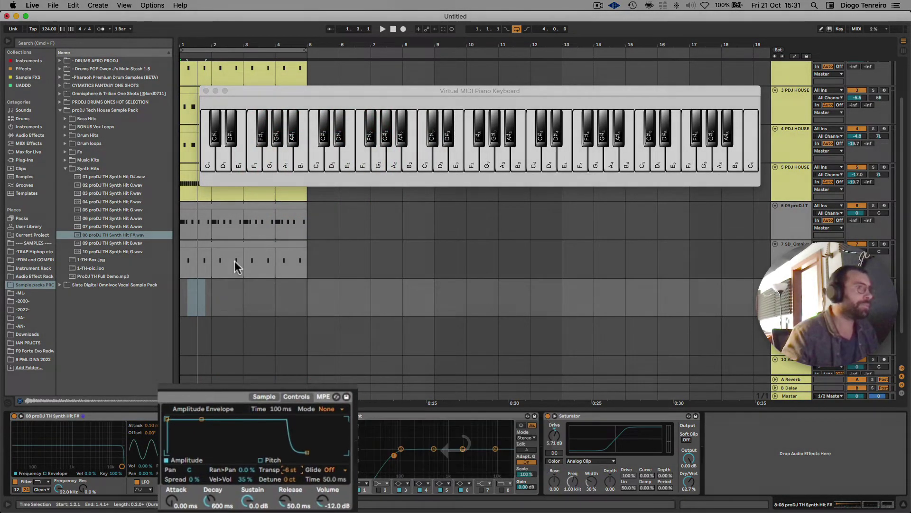
Step: Copy the vocal clips onto the synth-hit track and open the copy's notes
{"action": "left_click_drag", "start_coordinate": [227, 243], "coordinate": [224, 291]}
{"action": "key", "text": "alt"}
{"action": "double_click", "coordinate": [210, 283]}
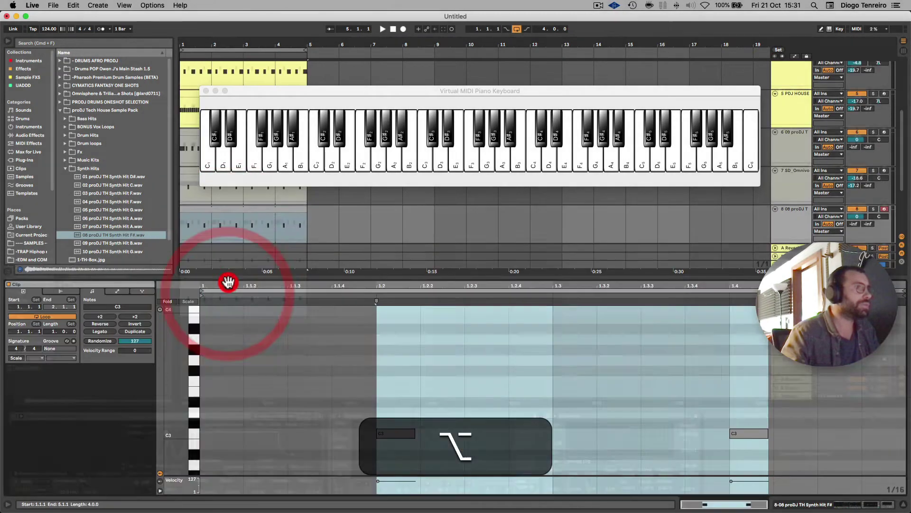
Step: Copy the bass clips onto the synth-hit track, delete the G3 note at 1.1.1 and play the result
{"action": "left_click_drag", "start_coordinate": [194, 135], "coordinate": [192, 214]}
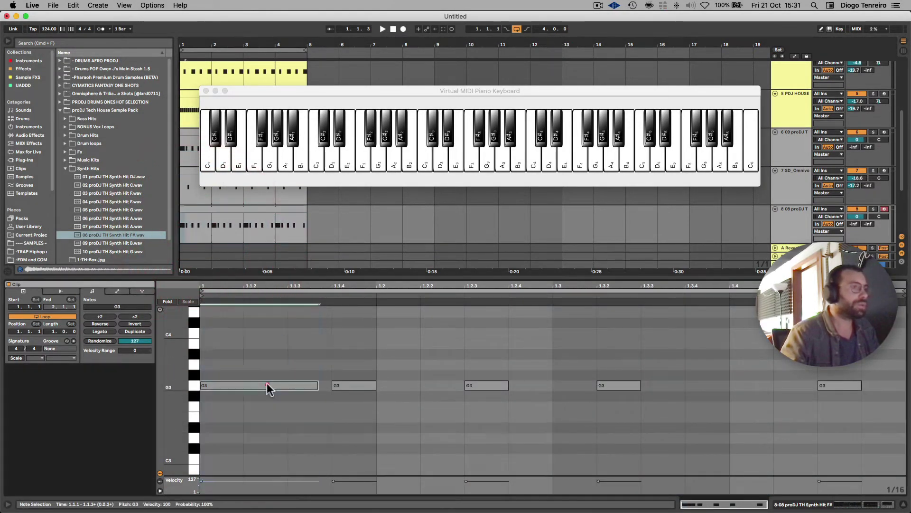
{"action": "double_click", "coordinate": [272, 385]}
{"action": "key", "text": "space"}
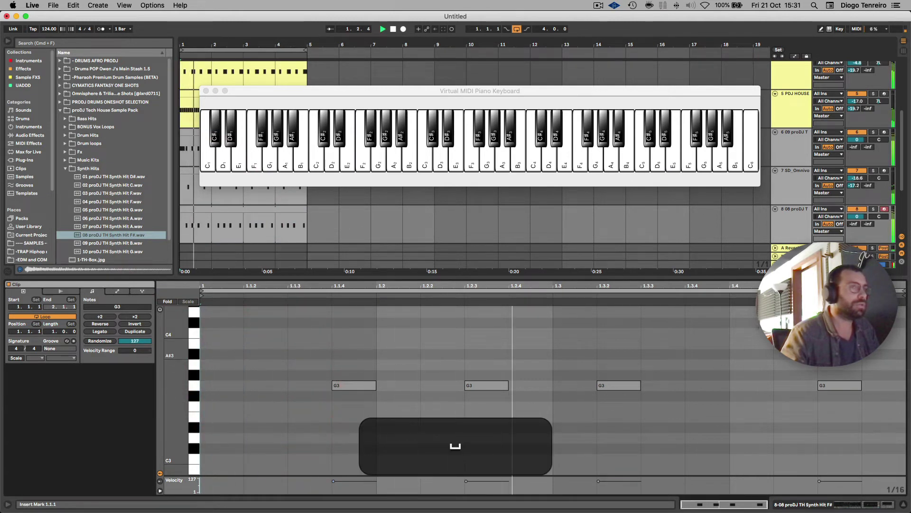
Step: Set the synth-hit track's volume to -6.0 dB and delete the G3 note at 1.3.2 from its clip
{"action": "left_click_drag", "start_coordinate": [867, 214], "coordinate": [867, 226]}
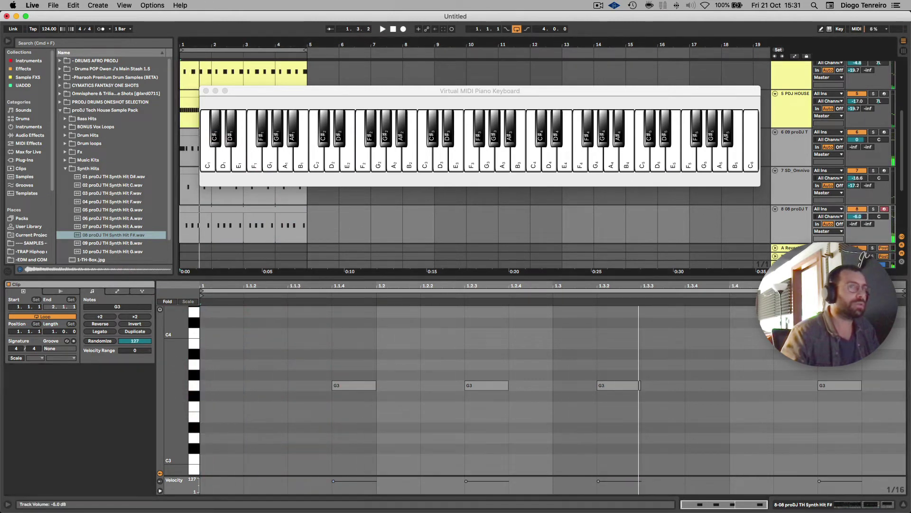
{"action": "double_click", "coordinate": [607, 382]}
{"action": "key", "text": "space"}
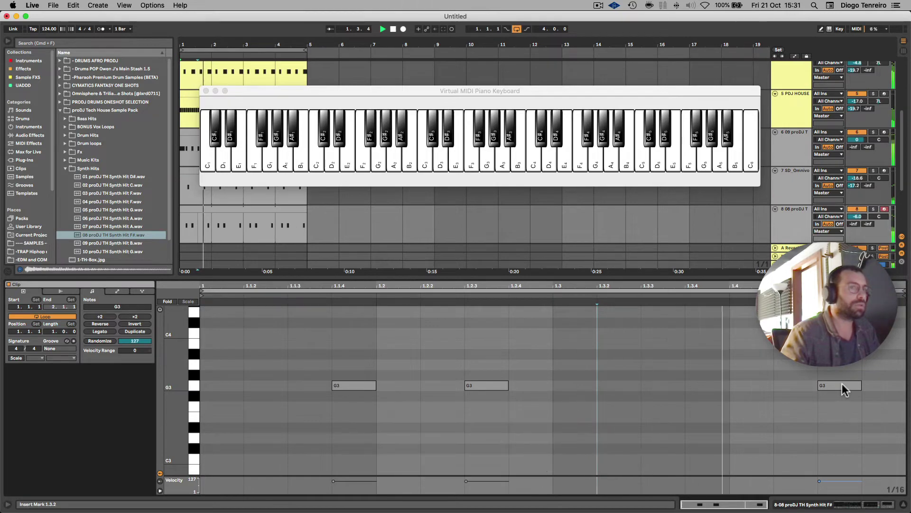
Step: Set the synth-hit sampler's release to 414 ms during playback
{"action": "key", "text": "shift+Tab"}
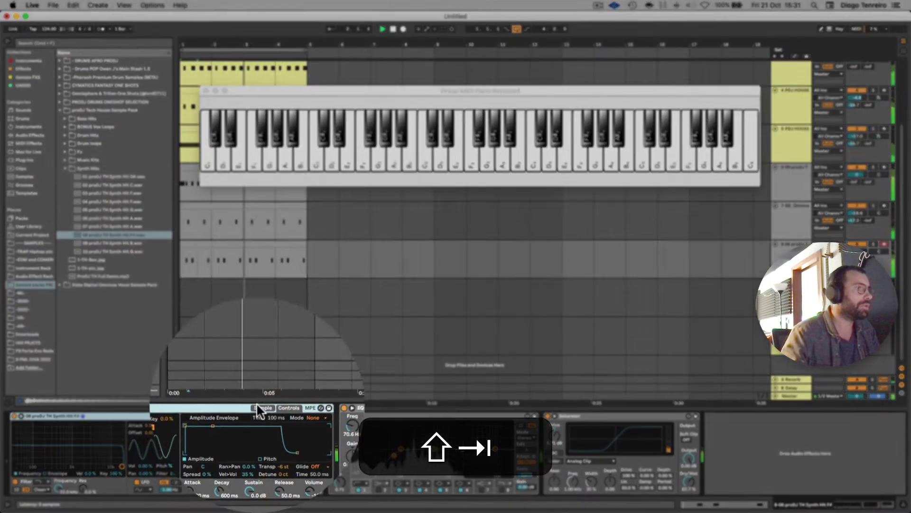
{"action": "left_click", "coordinate": [262, 416]}
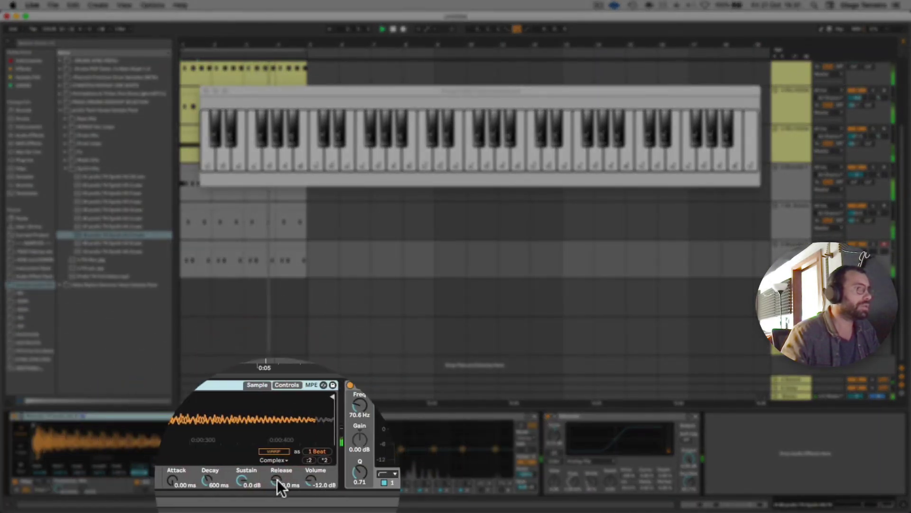
{"action": "mouse_move", "coordinate": [277, 481]}
{"action": "left_mouse_down"}
{"action": "mouse_move", "coordinate": [278, 461]}
{"action": "mouse_move", "coordinate": [277, 474]}
{"action": "left_mouse_up"}
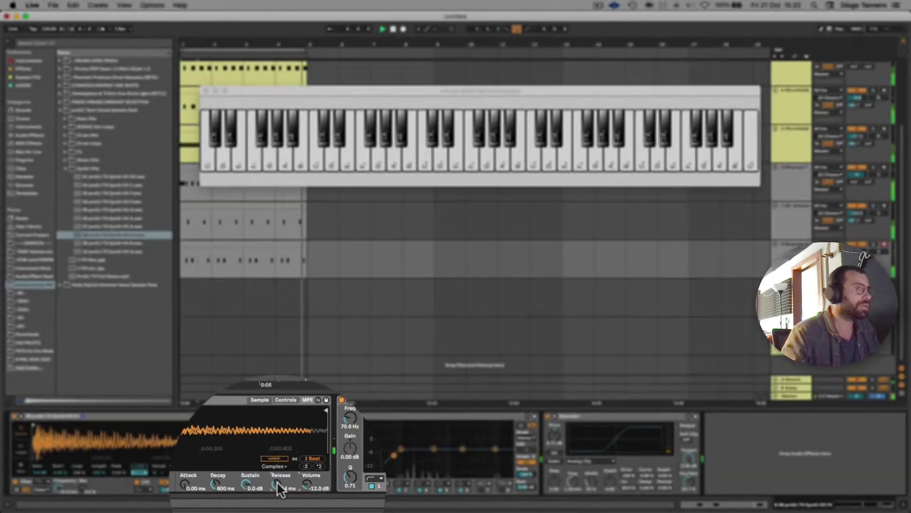
{"action": "key", "text": "shift+Tab"}
{"action": "key", "text": "shift+Tab"}
Step: Close the virtual piano window, review the playing arrangement and select the empty track below the synth-hit track
{"action": "left_click", "coordinate": [789, 251]}
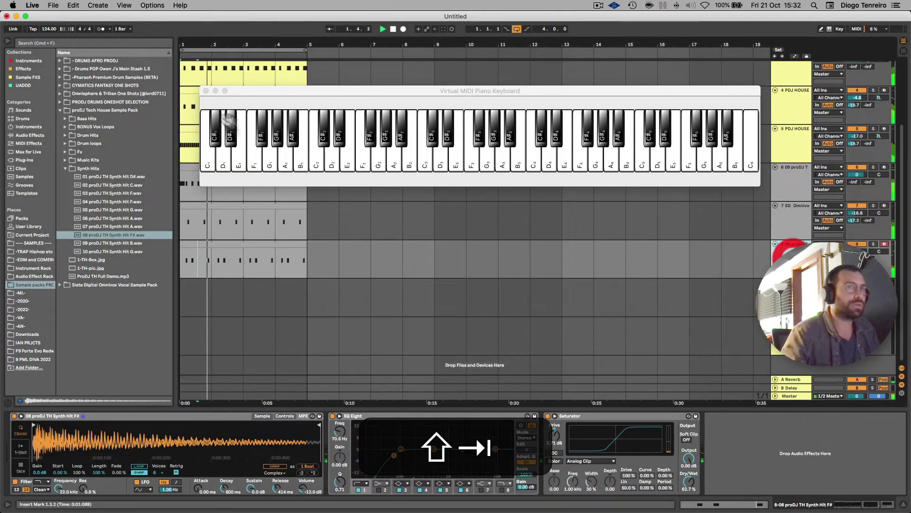
{"action": "left_click", "coordinate": [207, 91]}
{"action": "scroll", "coordinate": [259, 196], "scroll_direction": "up", "scroll_amount": 3}
{"action": "scroll", "coordinate": [259, 196], "scroll_direction": "down", "scroll_amount": 3}
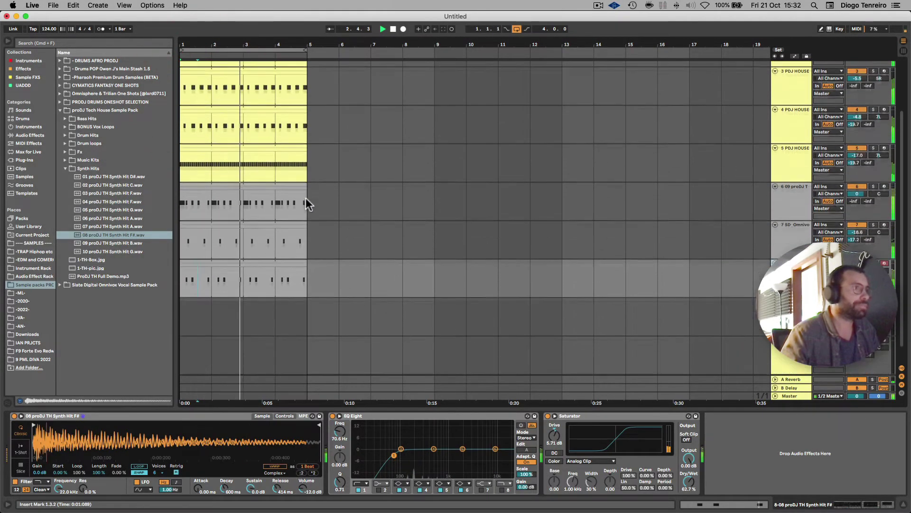
{"action": "left_click", "coordinate": [793, 263]}
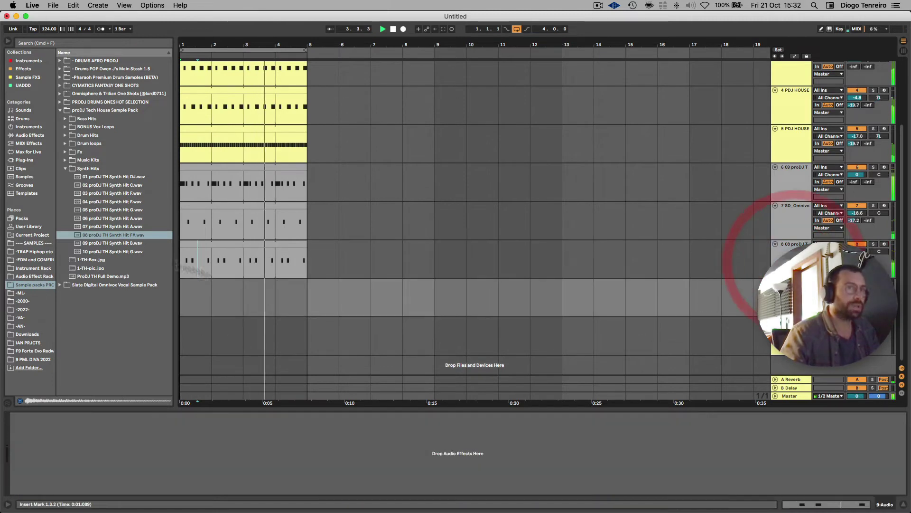
Step: Collapse the proDJ Tech House Sample Pack and expand the Slate Digital Omnivox Vocal Sample Pack's one-shots in the browser
{"action": "left_click", "coordinate": [87, 168]}
{"action": "key", "text": "Left"}
{"action": "key", "text": "Left"}
{"action": "key", "text": "Left"}
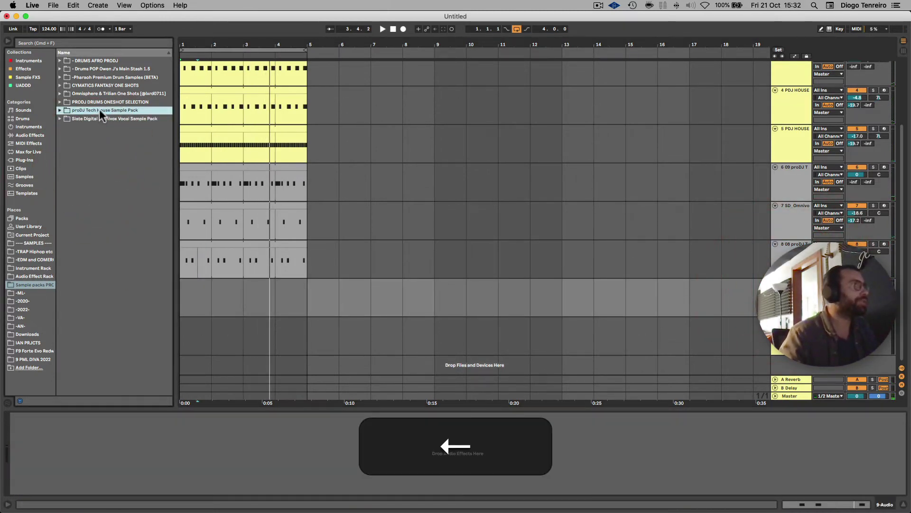
{"action": "left_click", "coordinate": [97, 118]}
{"action": "key", "text": "Right"}
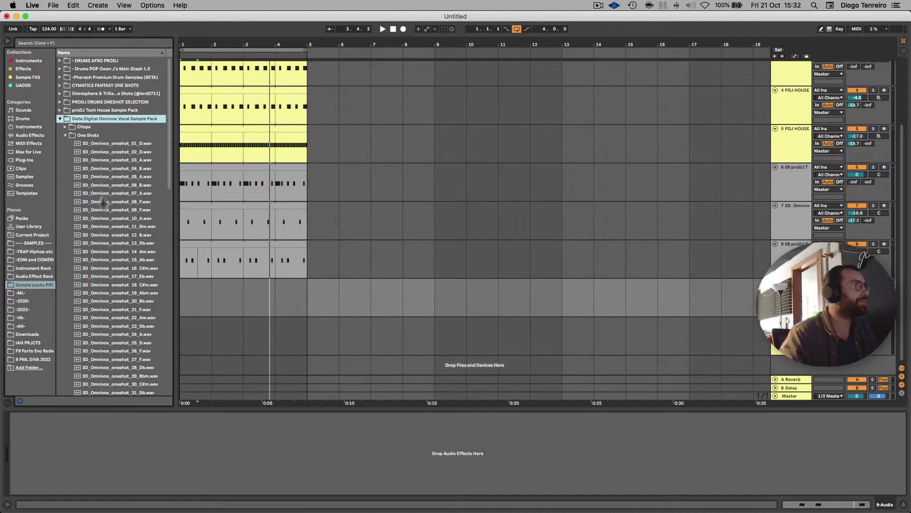
Step: Audition the vocal one-shots SD_Omnivox_oneshot_11_Gm.wav and SD_Omnivox_oneshot_38_Gm.wav
{"action": "left_click", "coordinate": [101, 226]}
{"action": "scroll", "coordinate": [98, 223], "scroll_direction": "down", "scroll_amount": 5}
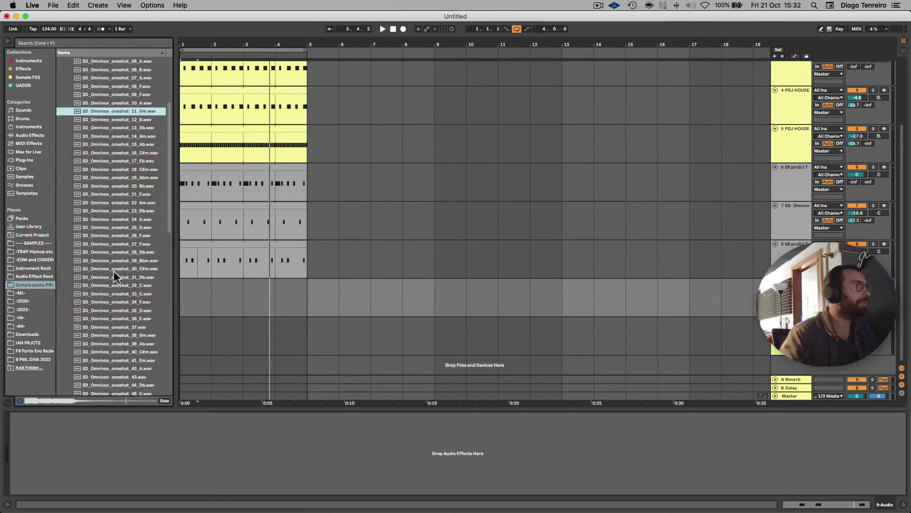
{"action": "scroll", "coordinate": [113, 273], "scroll_direction": "down", "scroll_amount": 5}
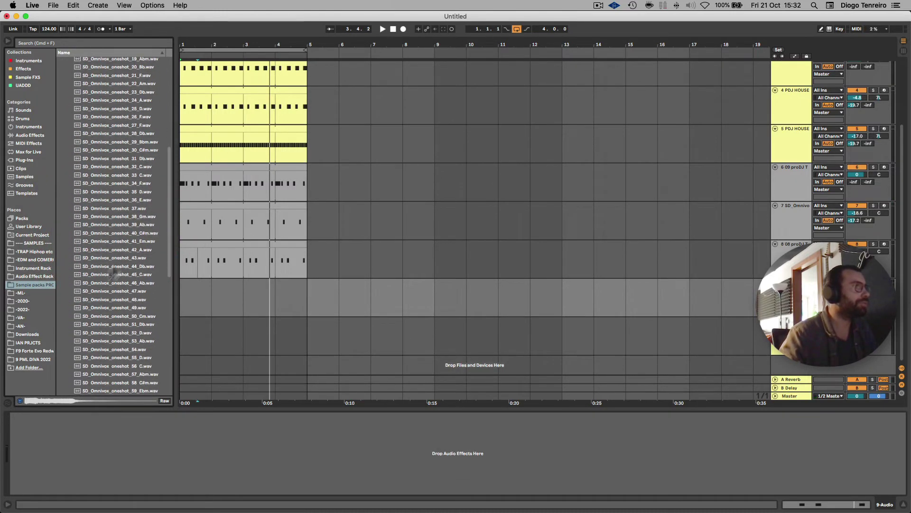
{"action": "left_click", "coordinate": [110, 216]}
{"action": "key", "text": "space"}
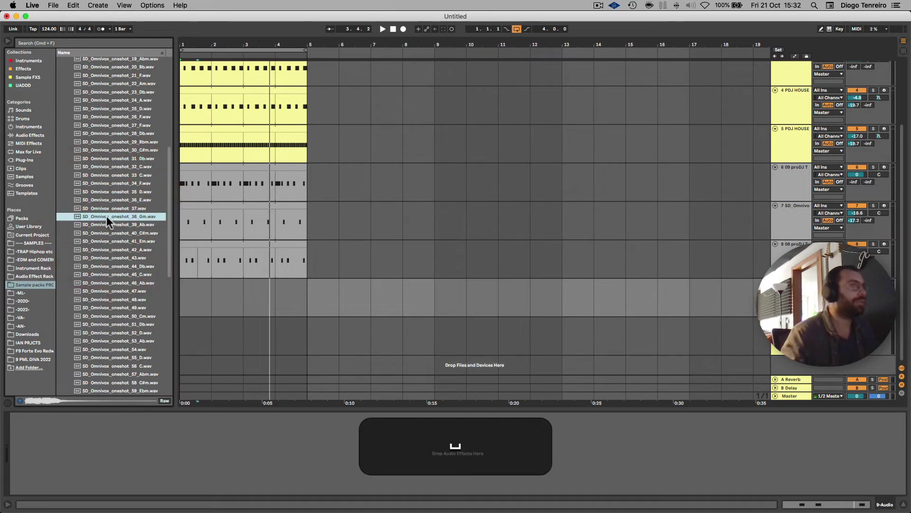
{"action": "left_click_drag", "start_coordinate": [106, 215], "coordinate": [184, 299]}
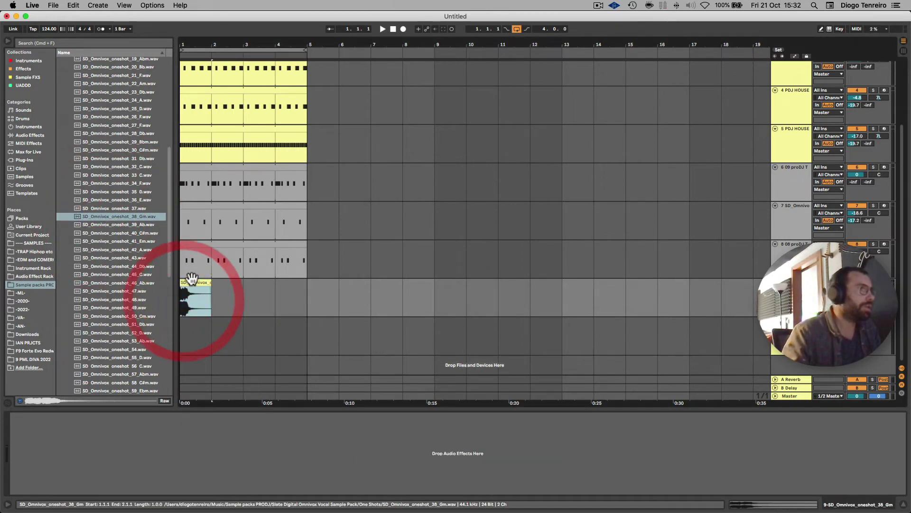
{"action": "double_click", "coordinate": [192, 278]}
{"action": "key", "text": "shift+Tab"}
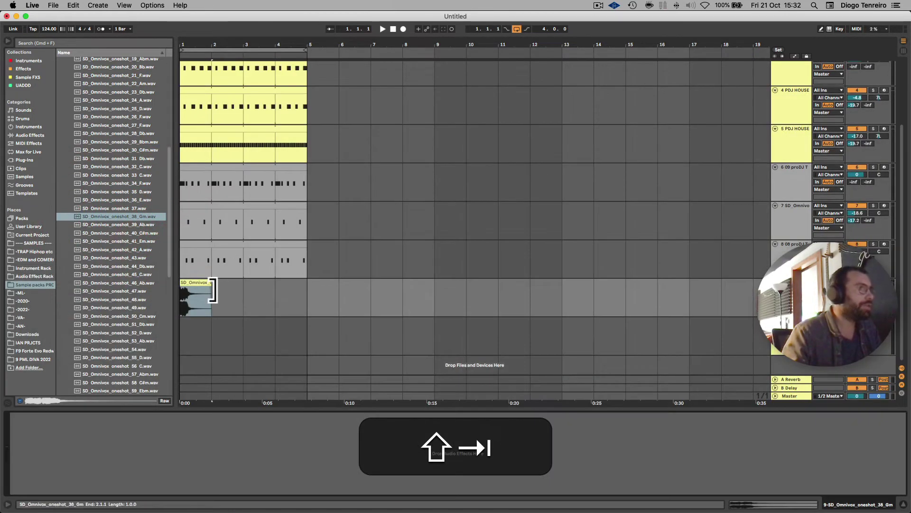
{"action": "left_click", "coordinate": [193, 285]}
{"action": "key", "text": "shift+BackSpace"}
{"action": "key", "text": "BackSpace"}
{"action": "key", "text": "shift+super+BackSpace"}
Step: Insert a MIDI track below the synth-hit track, load SD_Omnivox_oneshot_38_Gm.wav into a sampler on it, and add Reverb after the Saturator
{"action": "left_click", "coordinate": [790, 245]}
{"action": "key", "text": "shift+super+t"}
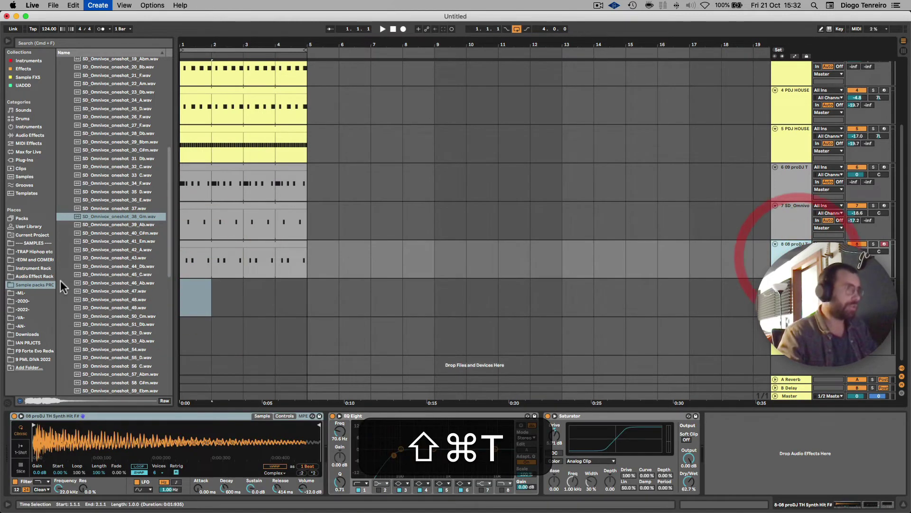
{"action": "double_click", "coordinate": [125, 217]}
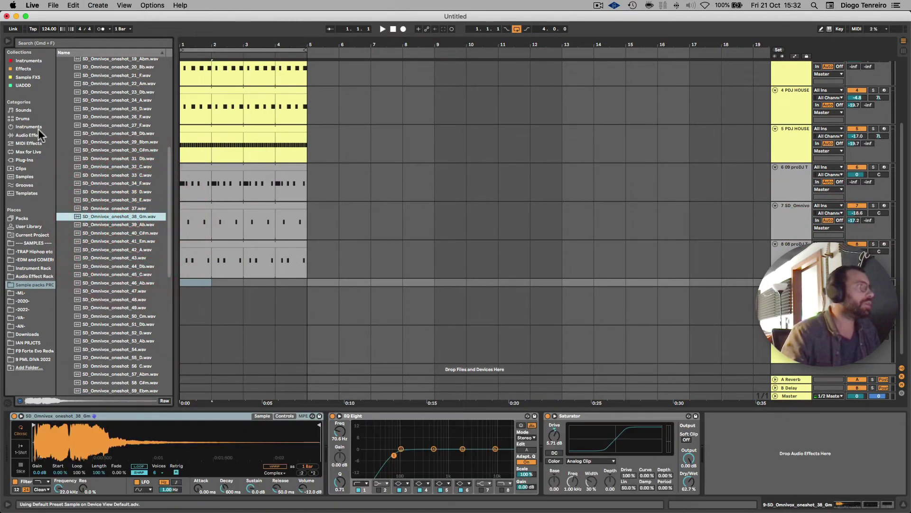
{"action": "left_click", "coordinate": [40, 135]}
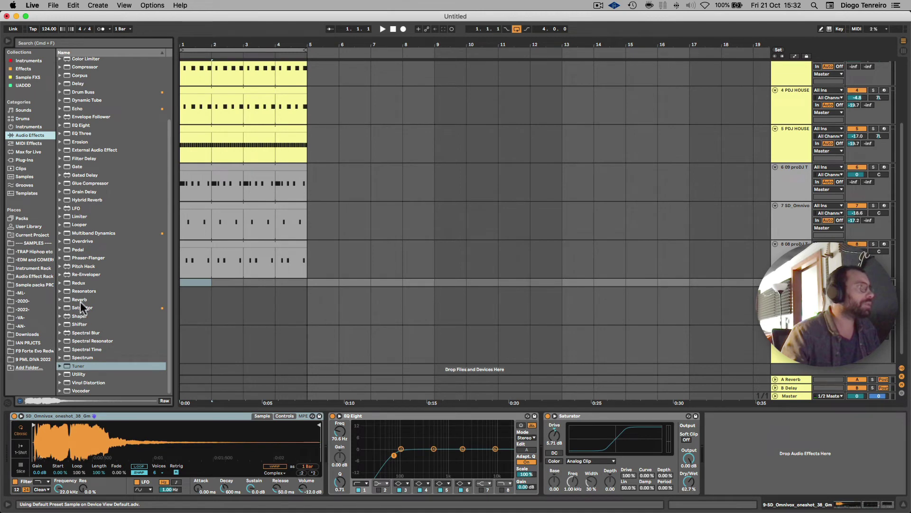
{"action": "left_click_drag", "start_coordinate": [79, 299], "coordinate": [779, 452]}
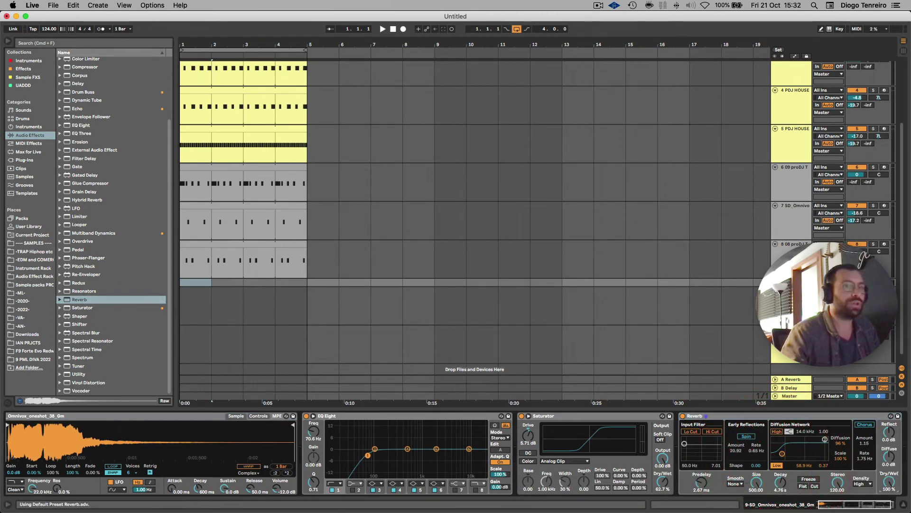
Step: Create a one-bar MIDI clip on the new vocal track and draw sixteenth-note C3 hits on beats 1 and 3
{"action": "double_click", "coordinate": [199, 282]}
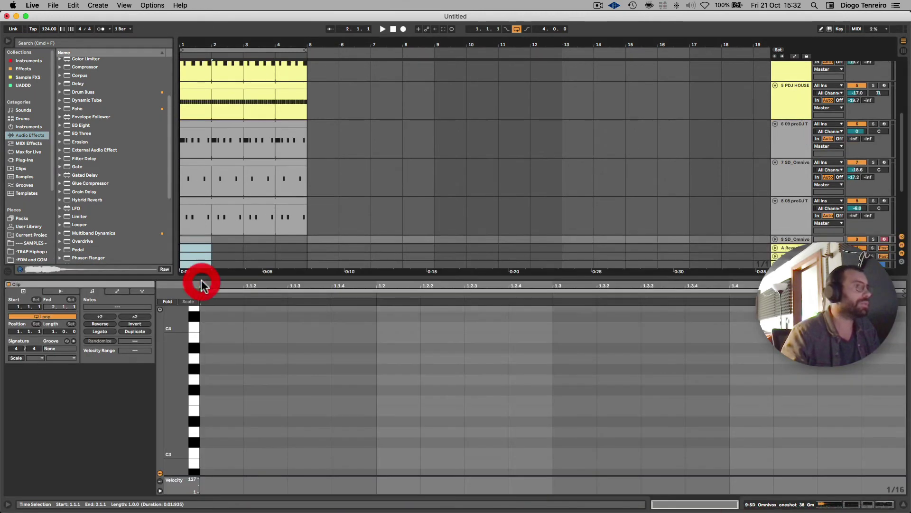
{"action": "key", "text": "b"}
{"action": "left_click", "coordinate": [222, 452]}
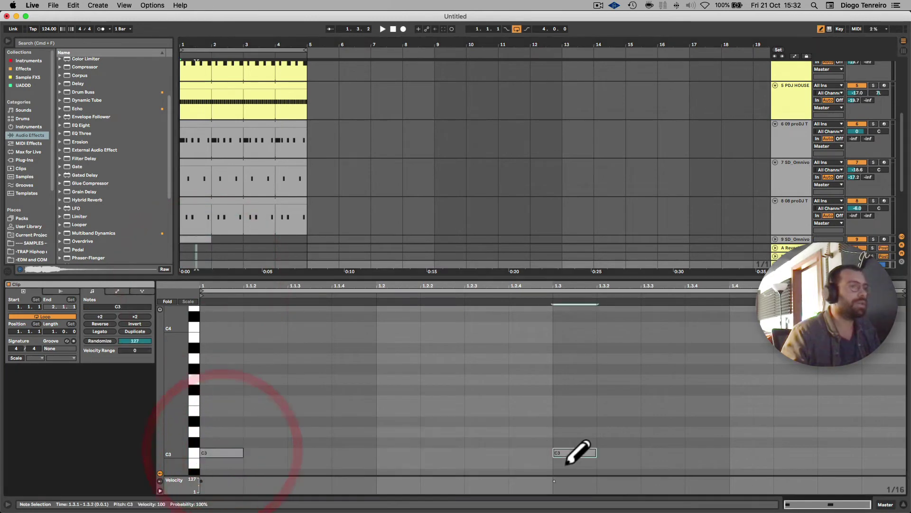
{"action": "key", "text": "b"}
{"action": "left_click", "coordinate": [560, 451]}
Step: Loop the new vocal clip out to four bars and move its sample's start point past the initial sound during playback
{"action": "key", "text": "shift+Tab"}
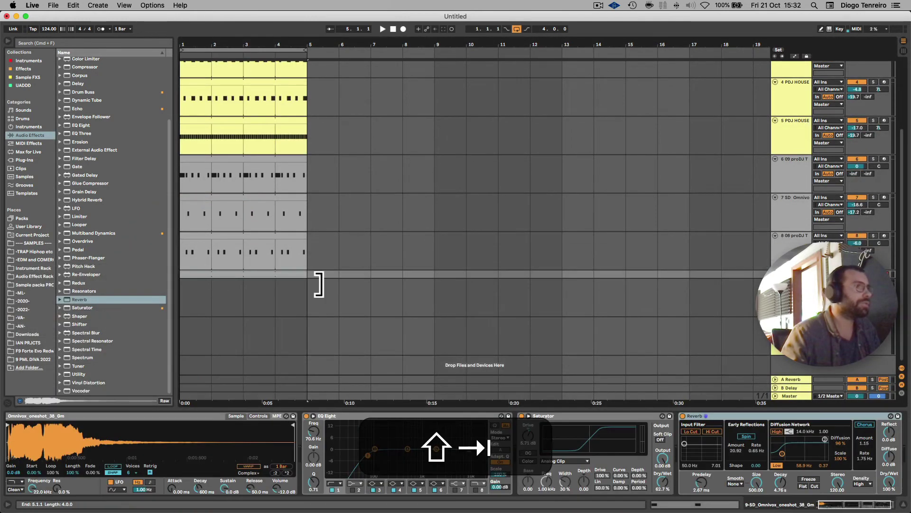
{"action": "left_click", "coordinate": [315, 279]}
{"action": "key", "text": "space"}
{"action": "left_click", "coordinate": [775, 275]}
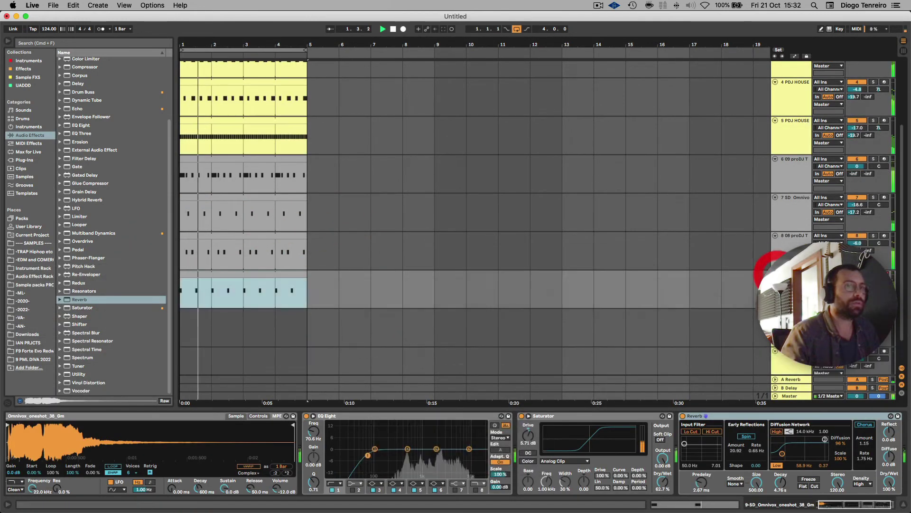
{"action": "scroll", "coordinate": [150, 445], "scroll_direction": "left", "scroll_amount": 2}
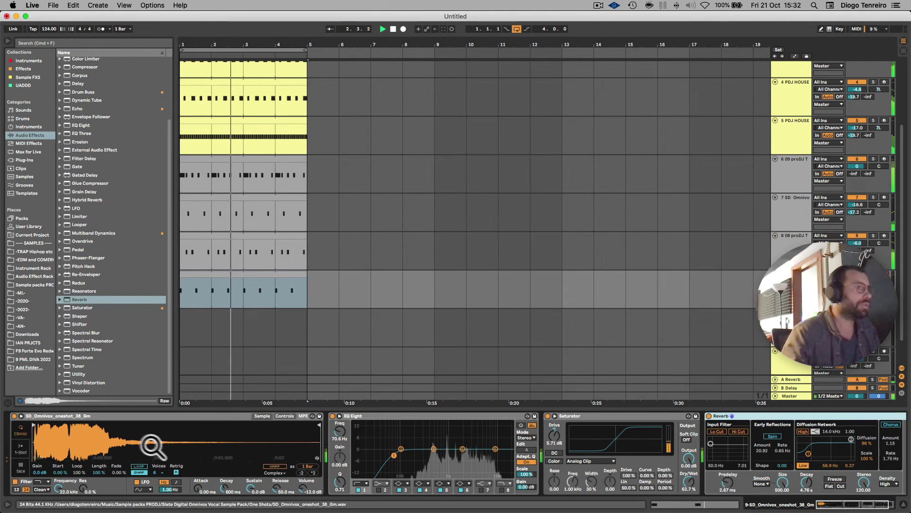
{"action": "left_click", "coordinate": [90, 427]}
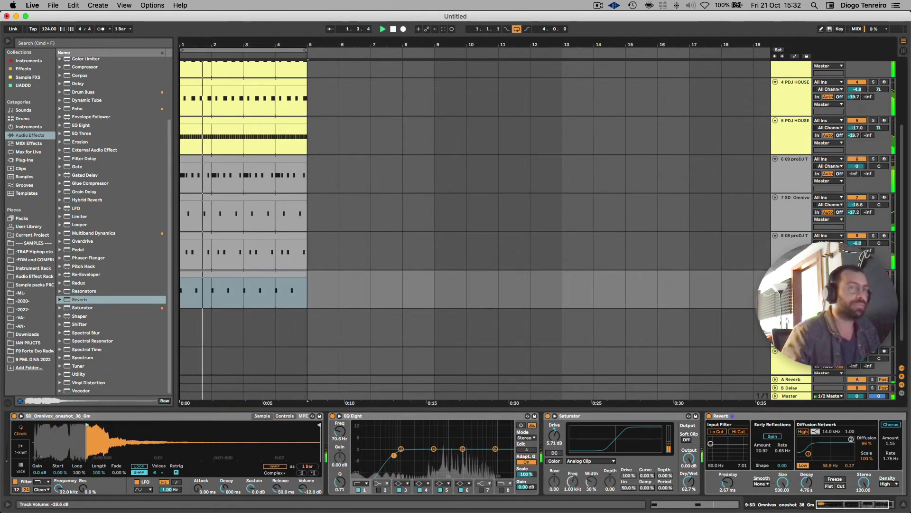
Step: Copy the two C3 notes in the new vocal clip onto beats 2 and 4
{"action": "double_click", "coordinate": [287, 285]}
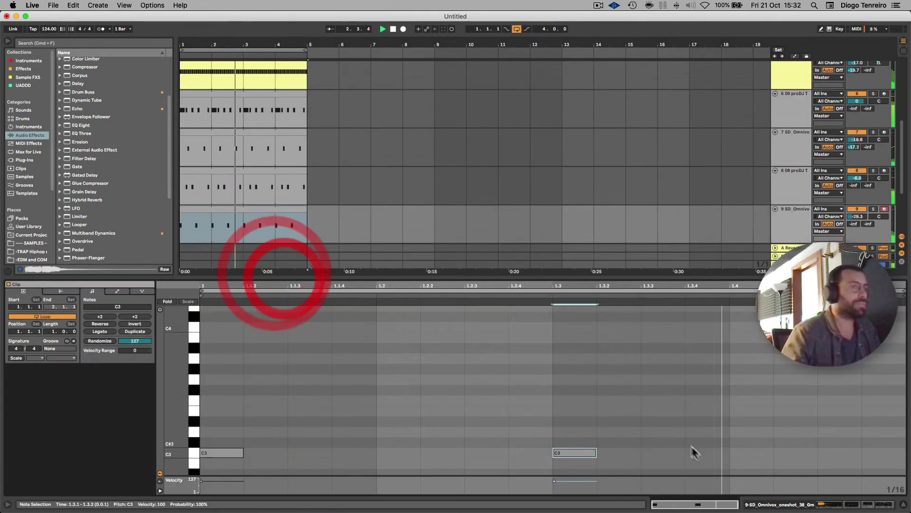
{"action": "left_click", "coordinate": [169, 421]}
{"action": "left_click_drag", "start_coordinate": [204, 419], "coordinate": [596, 484]}
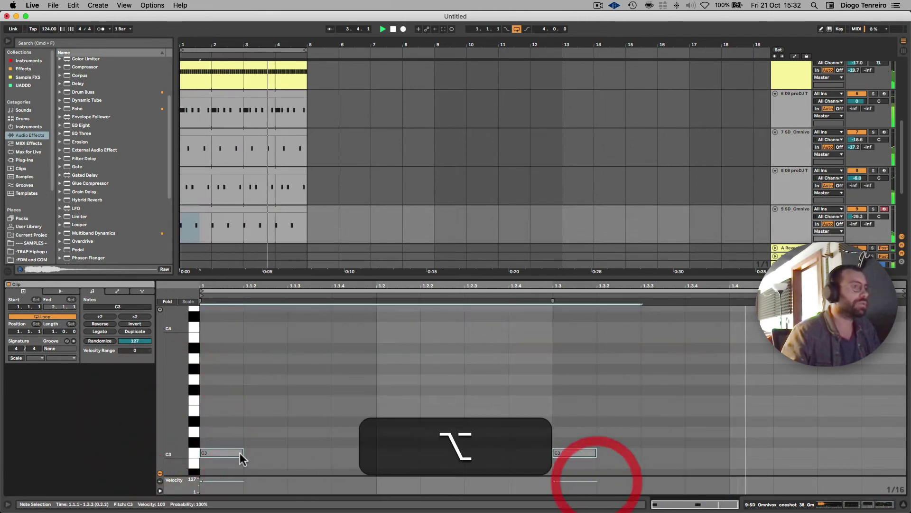
{"action": "left_click_drag", "start_coordinate": [239, 455], "coordinate": [431, 459], "text": "alt"}
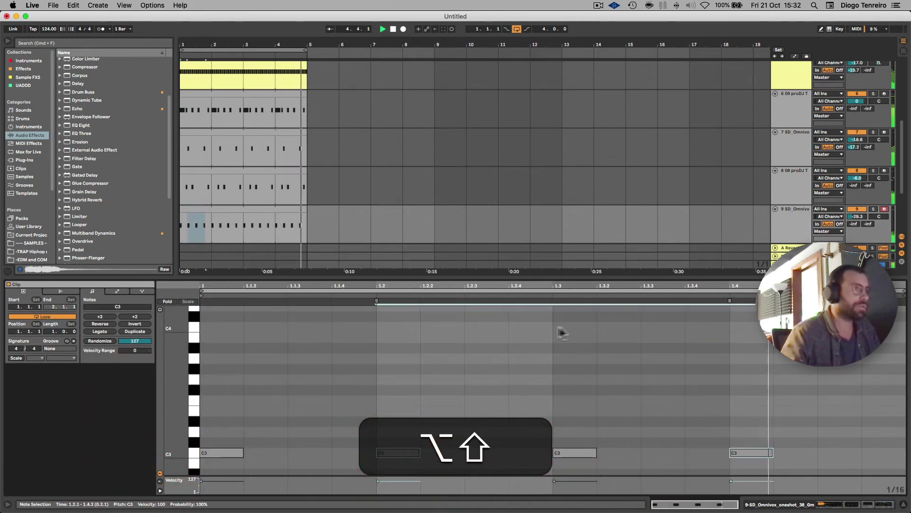
{"action": "key", "text": "shift+Tab"}
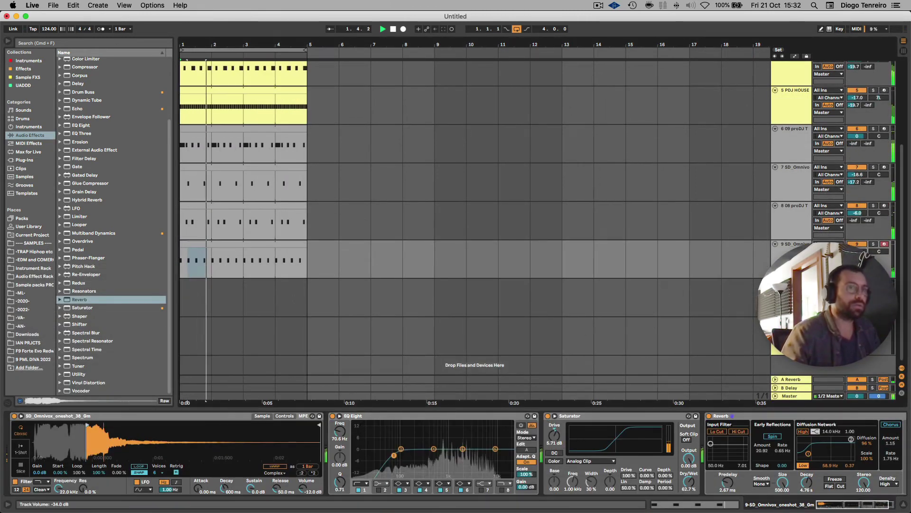
Step: Add an Auto Filter to the Master track and set it as a high-pass at 26.0 Hz
{"action": "scroll", "coordinate": [617, 237], "scroll_direction": "up", "scroll_amount": 5}
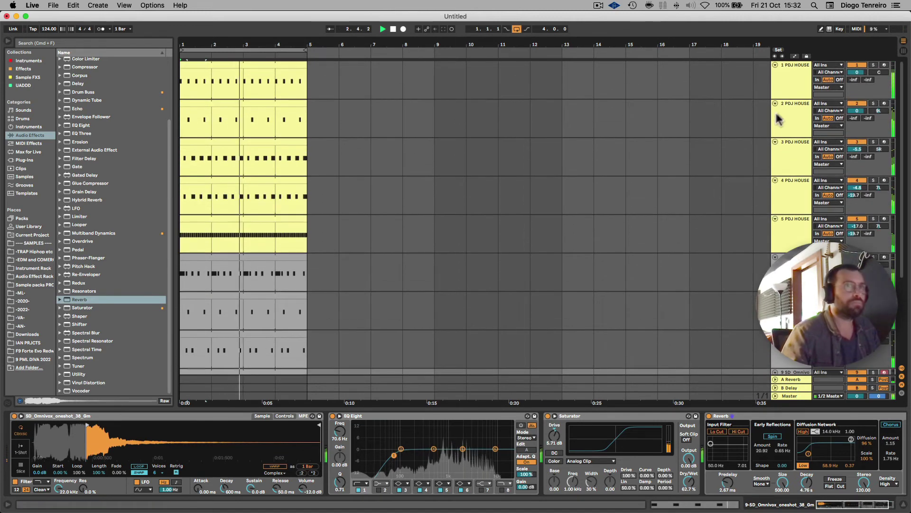
{"action": "left_click", "coordinate": [787, 89]}
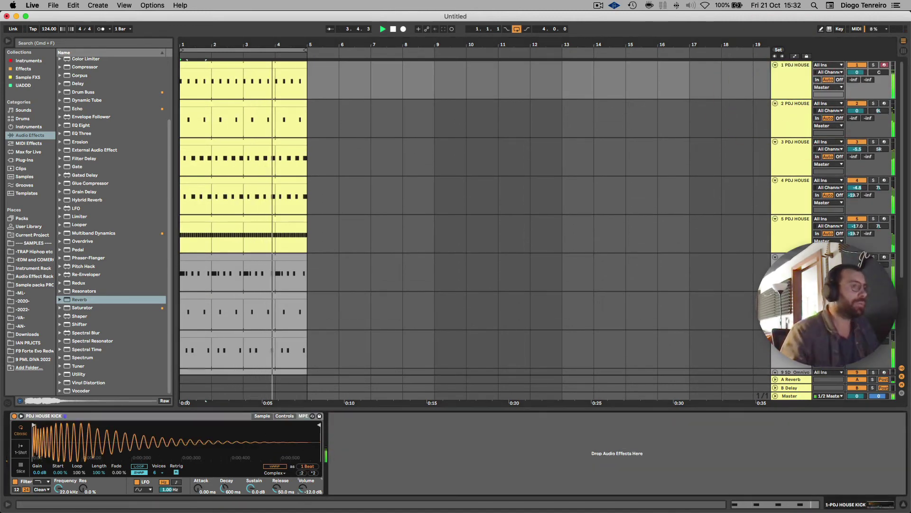
{"action": "key", "text": "Up"}
{"action": "left_click", "coordinate": [791, 395]}
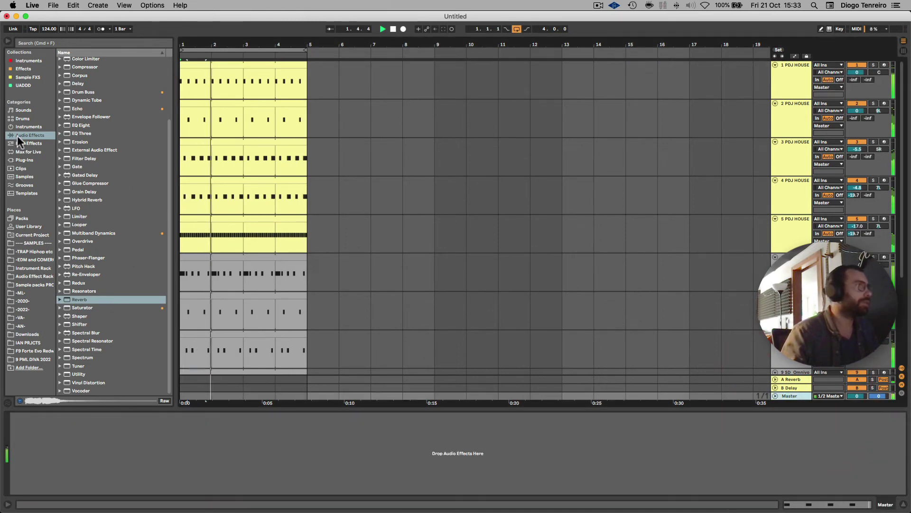
{"action": "scroll", "coordinate": [91, 92], "scroll_direction": "up", "scroll_amount": 3}
{"action": "double_click", "coordinate": [86, 86]}
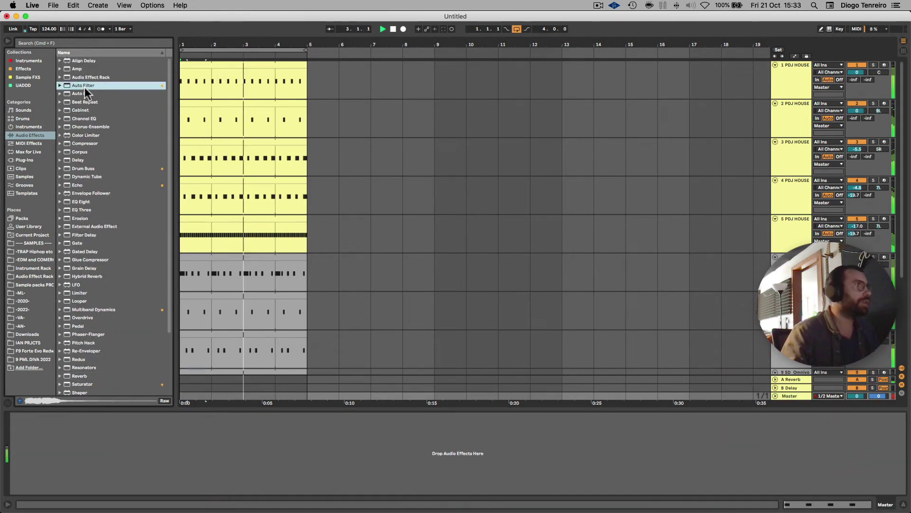
{"action": "mouse_move", "coordinate": [56, 459]}
{"action": "left_mouse_down"}
{"action": "mouse_move", "coordinate": [77, 457]}
{"action": "mouse_move", "coordinate": [65, 451]}
{"action": "mouse_move", "coordinate": [39, 466]}
{"action": "left_mouse_up"}
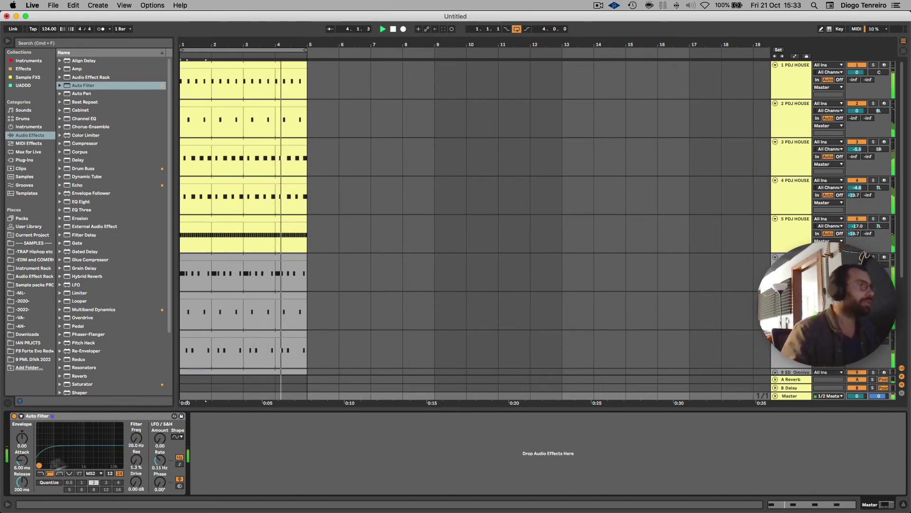
Step: Select the synth-hit clip, check its notes briefly and stop playback
{"action": "scroll", "coordinate": [213, 289], "scroll_direction": "down", "scroll_amount": 5}
{"action": "left_click", "coordinate": [247, 239]}
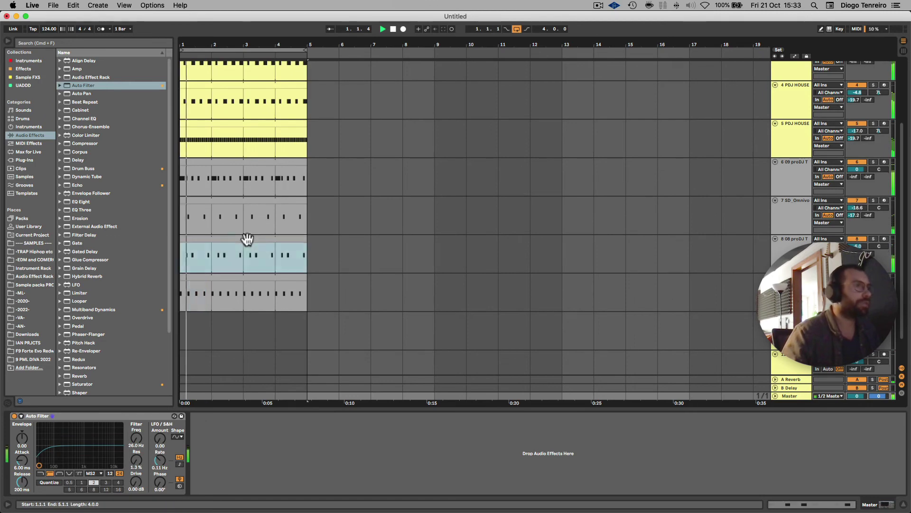
{"action": "double_click", "coordinate": [248, 239]}
{"action": "key", "text": "shift+Tab"}
{"action": "key", "text": "shift+space"}
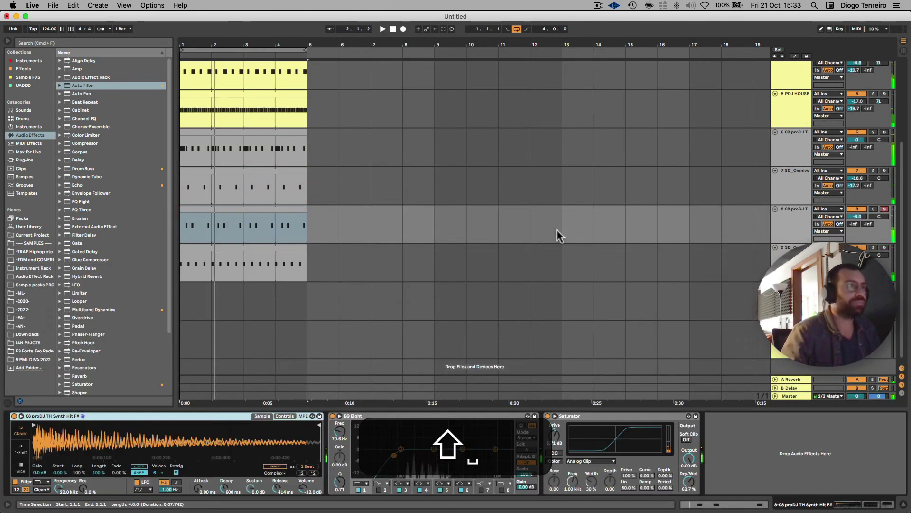
Step: Review the tracks one by one, from the kick and other drums to the bass, vocal one-shots and synth hit
{"action": "scroll", "coordinate": [558, 234], "scroll_direction": "up", "scroll_amount": 3}
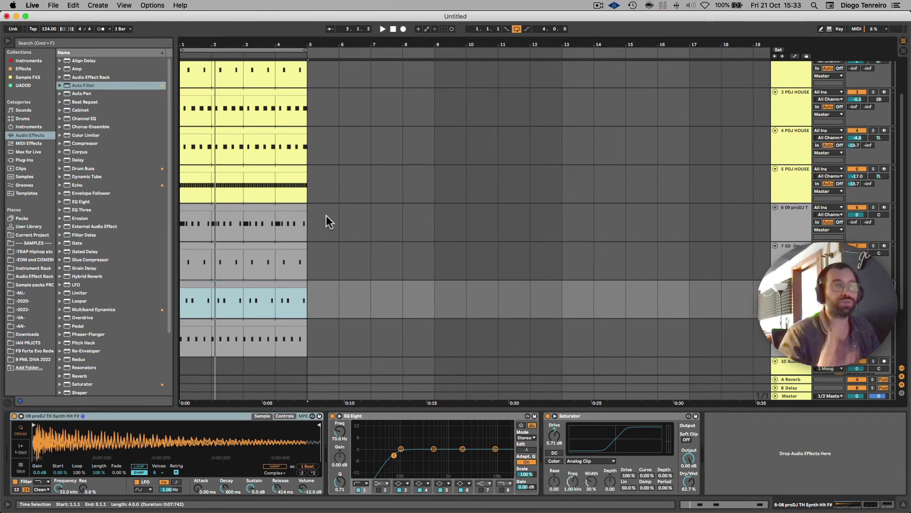
{"action": "scroll", "coordinate": [326, 216], "scroll_direction": "up", "scroll_amount": 2}
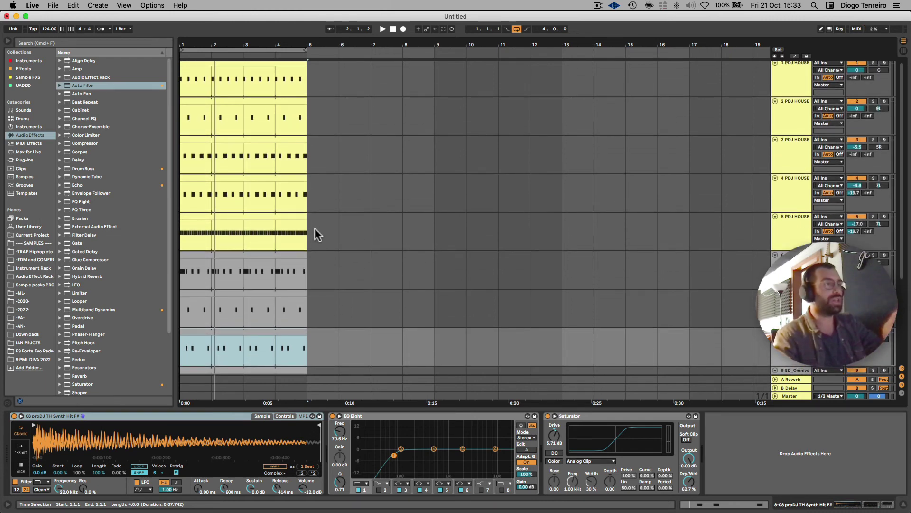
{"action": "left_click", "coordinate": [287, 78]}
{"action": "left_click", "coordinate": [287, 115]}
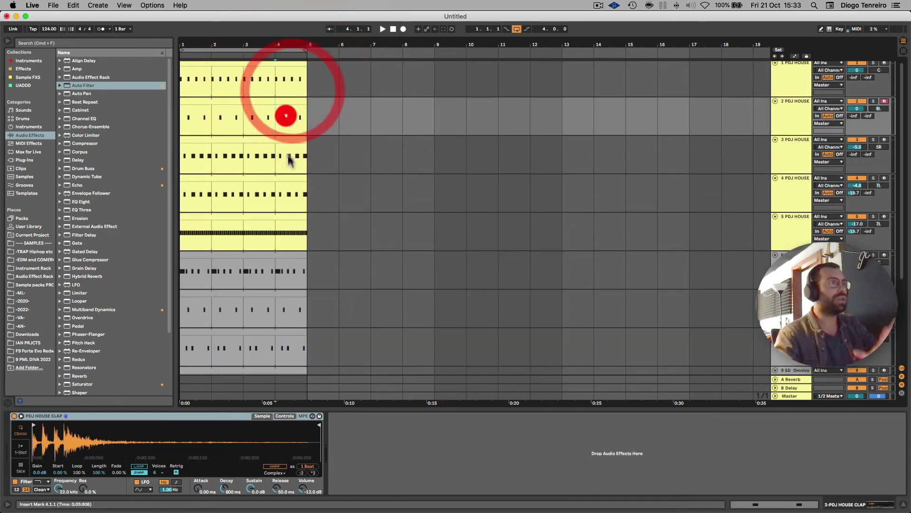
{"action": "left_click", "coordinate": [289, 162]}
{"action": "left_click", "coordinate": [286, 195]}
{"action": "left_click", "coordinate": [285, 233]}
{"action": "left_click", "coordinate": [286, 272]}
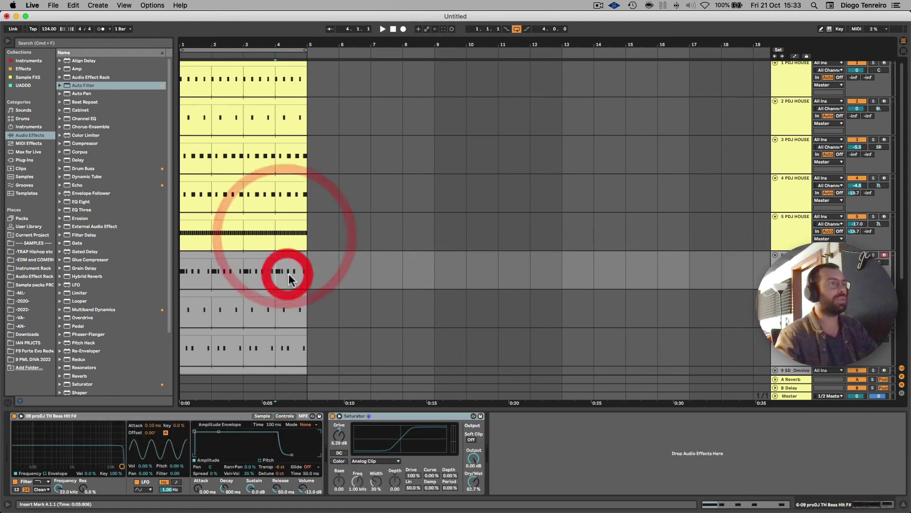
{"action": "scroll", "coordinate": [283, 256], "scroll_direction": "down", "scroll_amount": 2}
{"action": "left_click", "coordinate": [279, 244]}
{"action": "left_click", "coordinate": [276, 287]}
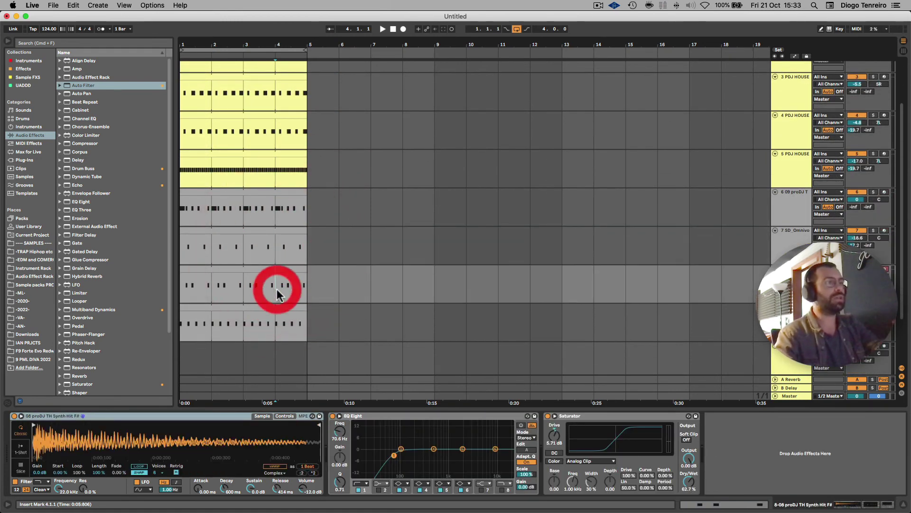
{"action": "scroll", "coordinate": [280, 324], "scroll_direction": "up", "scroll_amount": 1}
{"action": "left_click", "coordinate": [275, 323]}
{"action": "left_click", "coordinate": [276, 288]}
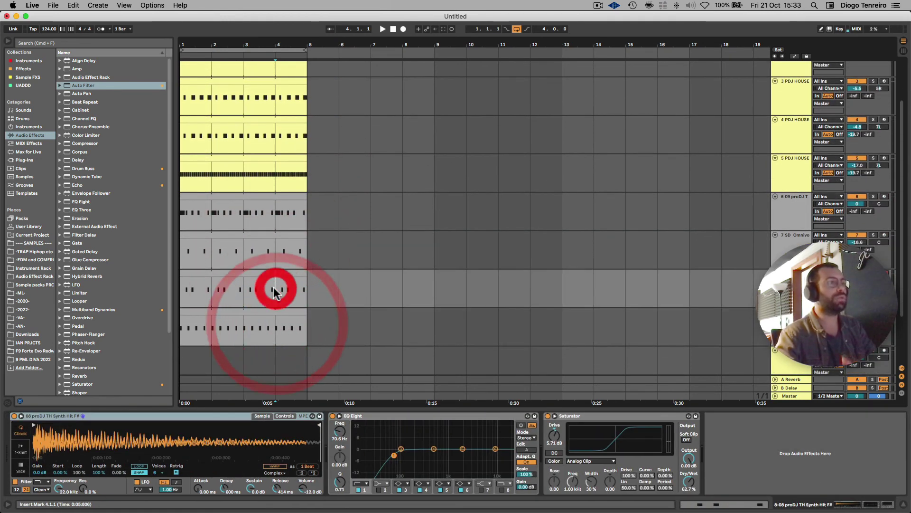
{"action": "left_click", "coordinate": [276, 248]}
{"action": "left_click", "coordinate": [278, 213]}
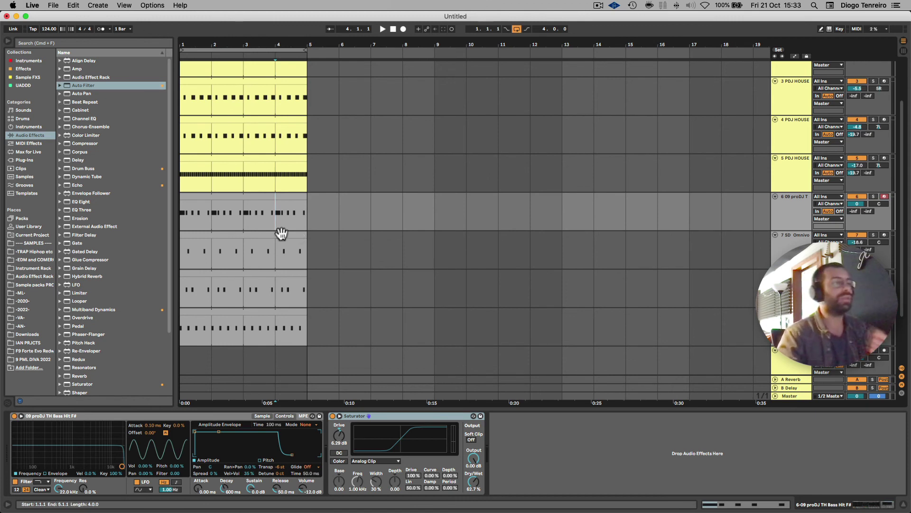
Step: Select the SD_Omnivox_oneshot_90 vocal clip and play the four-bar loop from its start
{"action": "left_click", "coordinate": [248, 252]}
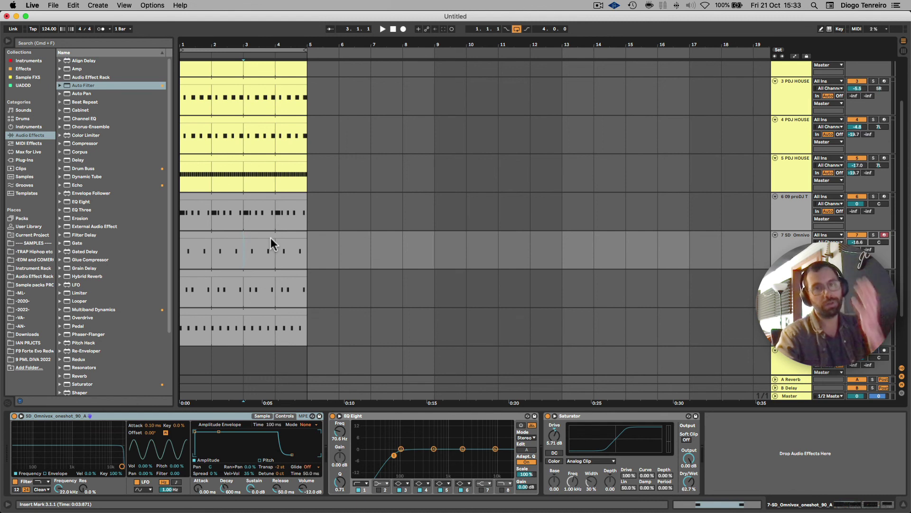
{"action": "left_click", "coordinate": [238, 241]}
{"action": "key", "text": "space"}
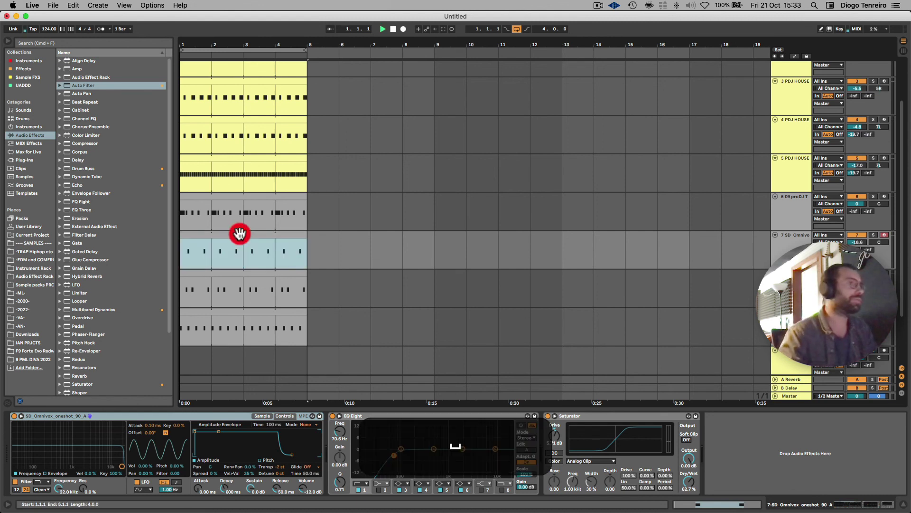